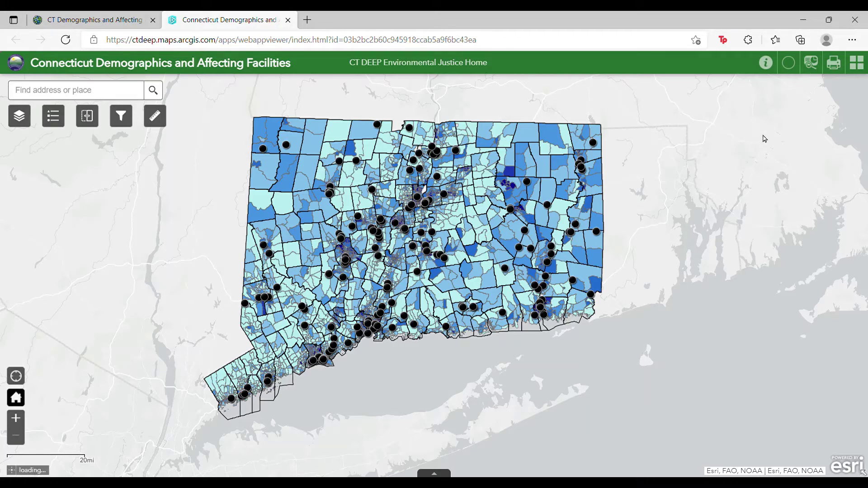
Read through the map's about and definitions information, then close it
{"action": "left_click", "coordinate": [771, 68]}
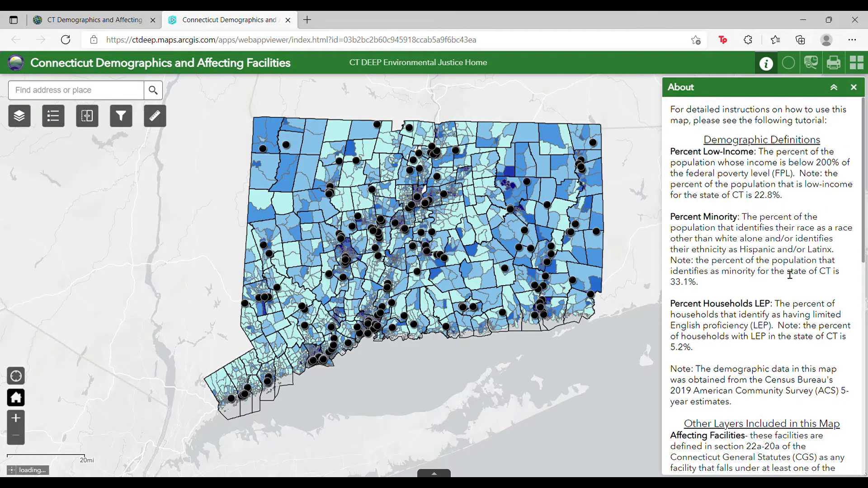
{"action": "scroll", "coordinate": [782, 293], "scroll_direction": "down", "scroll_amount": 7}
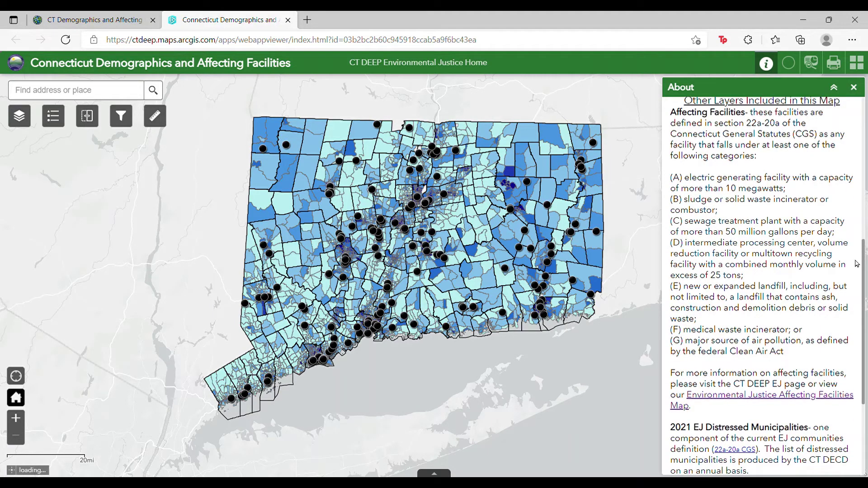
{"action": "scroll", "coordinate": [856, 263], "scroll_direction": "down", "scroll_amount": 4}
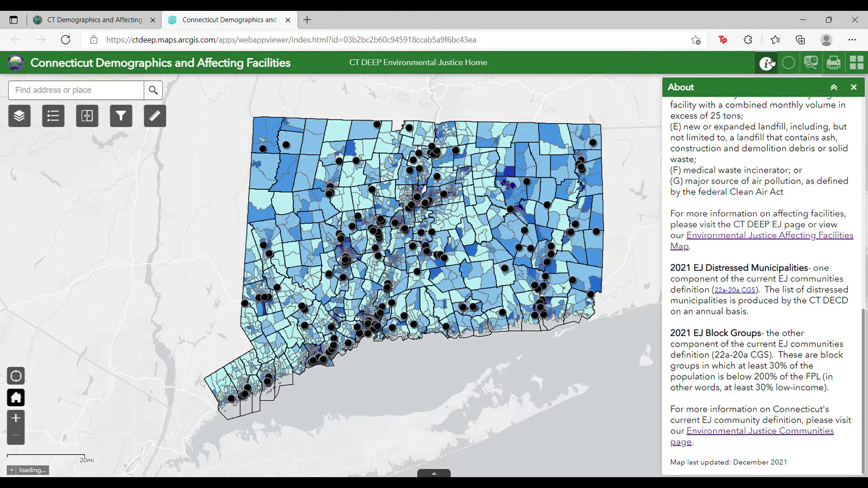
{"action": "left_click", "coordinate": [766, 63]}
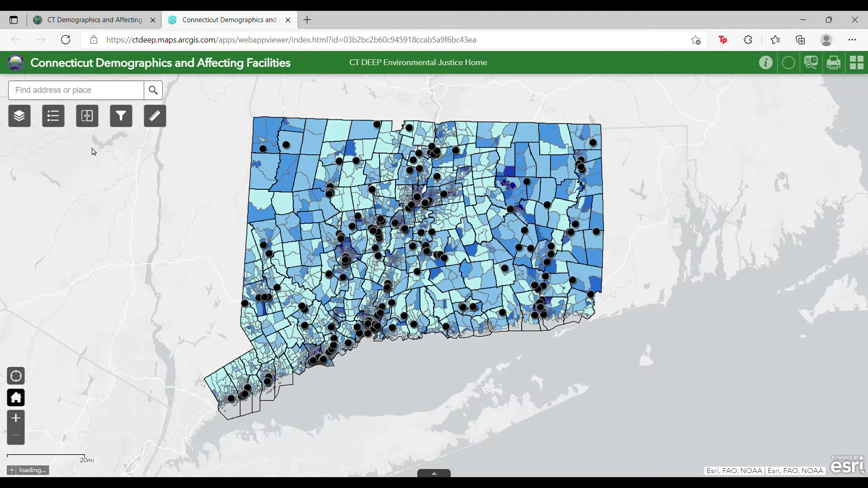
In the Layer List, toggle Affecting Facilities off and on, and Low-Income Tracts on and off
{"action": "left_click", "coordinate": [20, 116]}
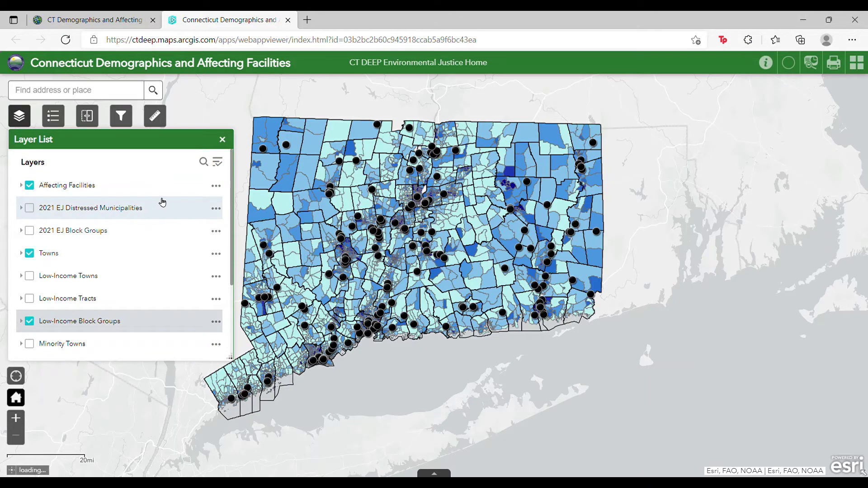
{"action": "left_click", "coordinate": [30, 186]}
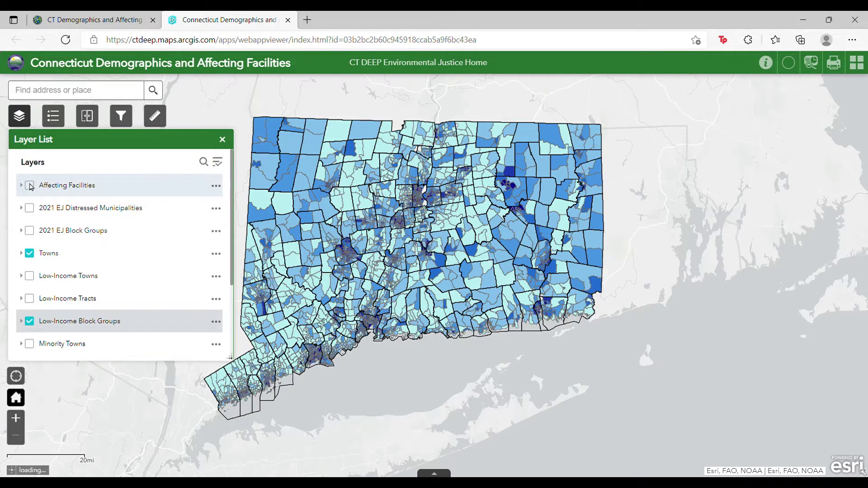
{"action": "left_click", "coordinate": [30, 186]}
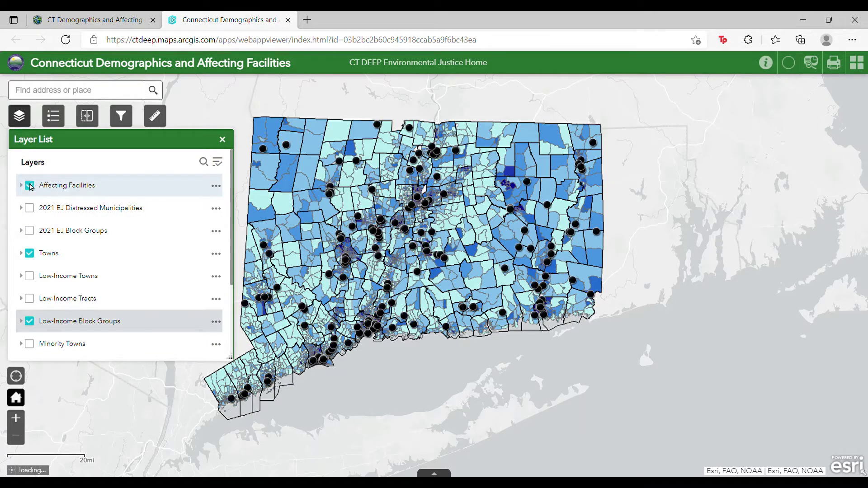
{"action": "scroll", "coordinate": [161, 229], "scroll_direction": "down", "scroll_amount": 3}
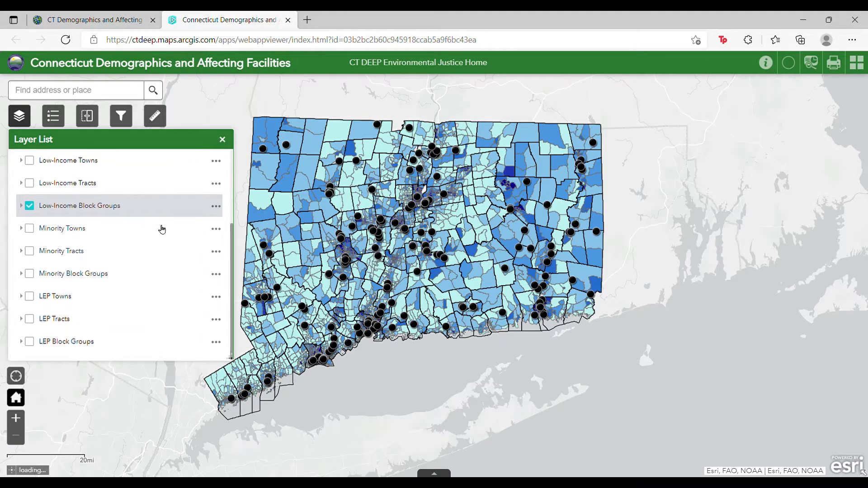
{"action": "scroll", "coordinate": [162, 229], "scroll_direction": "up", "scroll_amount": 3}
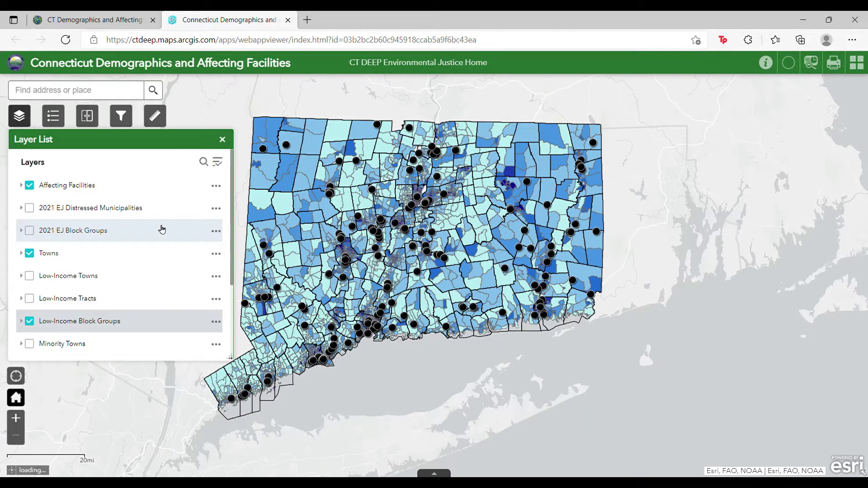
{"action": "left_click", "coordinate": [30, 299]}
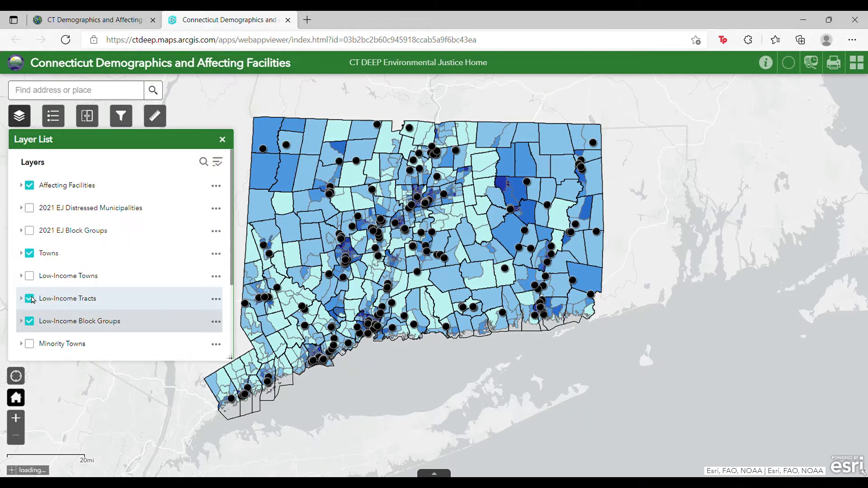
{"action": "left_click", "coordinate": [32, 298]}
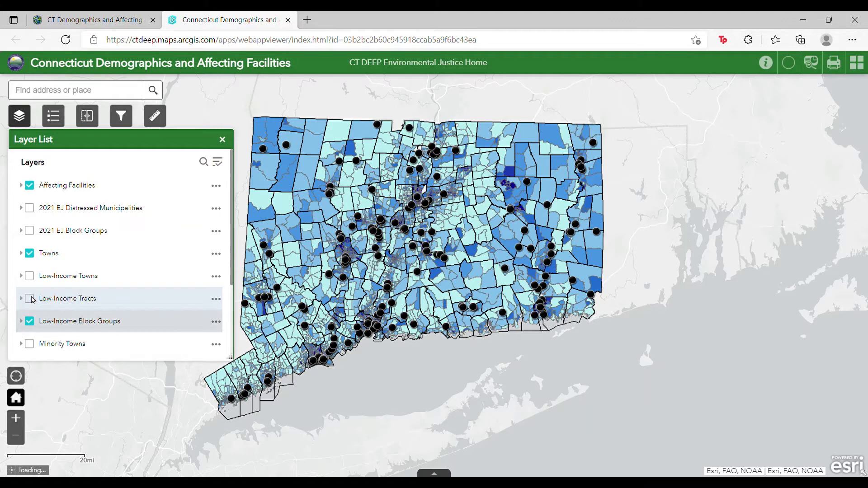
Show the options menu for the Low-Income Block Groups layer
{"action": "left_click", "coordinate": [221, 322]}
{"action": "scroll", "coordinate": [210, 342], "scroll_direction": "down", "scroll_amount": 3}
{"action": "scroll", "coordinate": [212, 342], "scroll_direction": "down", "scroll_amount": 1}
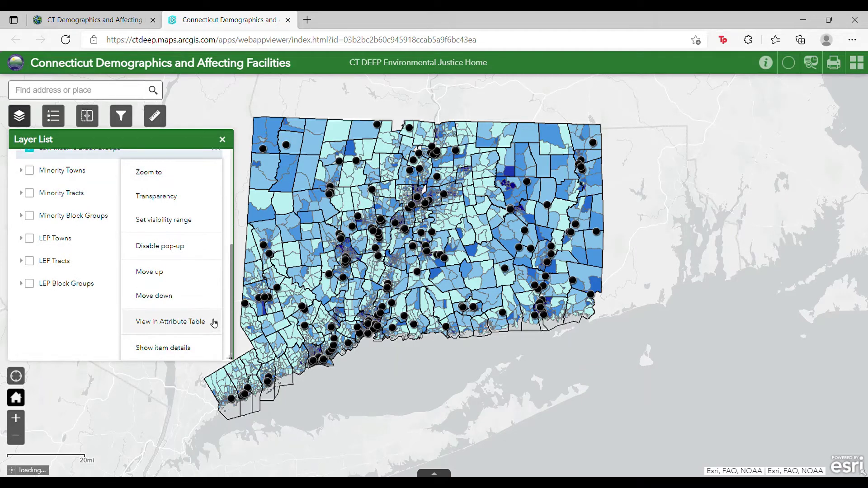
Browse the 2581-feature Low-Income Block Groups attribute table and its options, then collapse it
{"action": "left_click", "coordinate": [213, 322]}
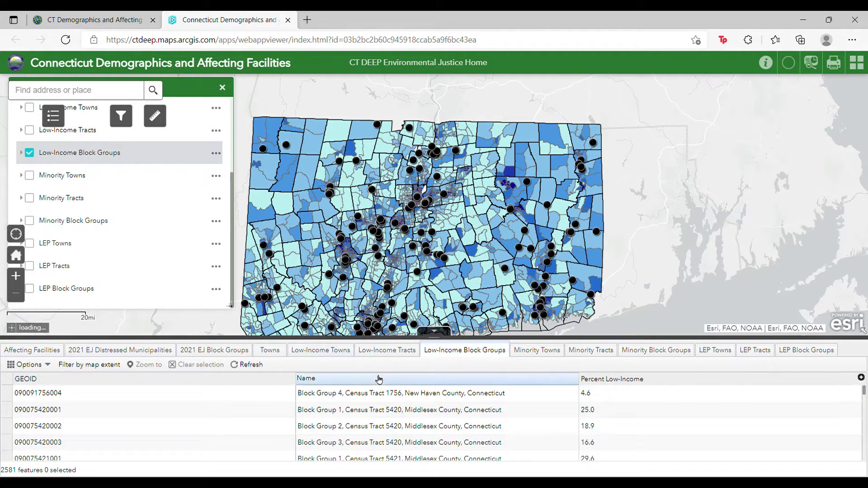
{"action": "scroll", "coordinate": [369, 419], "scroll_direction": "down", "scroll_amount": 5}
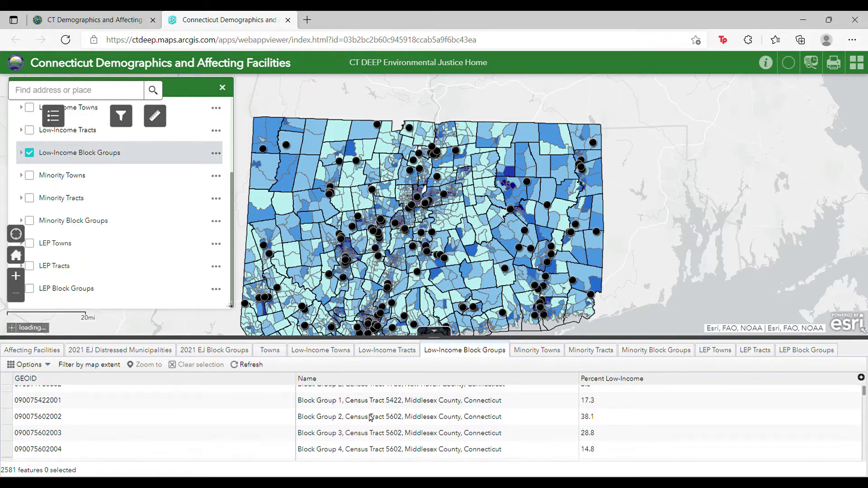
{"action": "scroll", "coordinate": [371, 420], "scroll_direction": "up", "scroll_amount": 3}
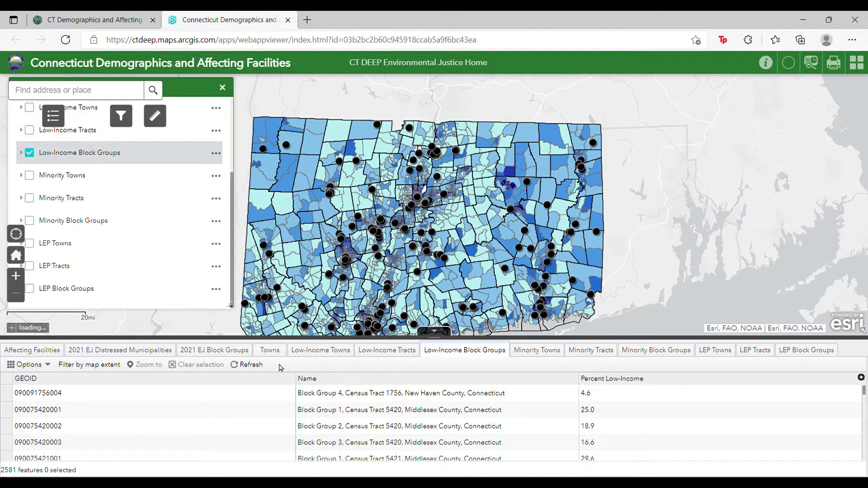
{"action": "left_click", "coordinate": [53, 367]}
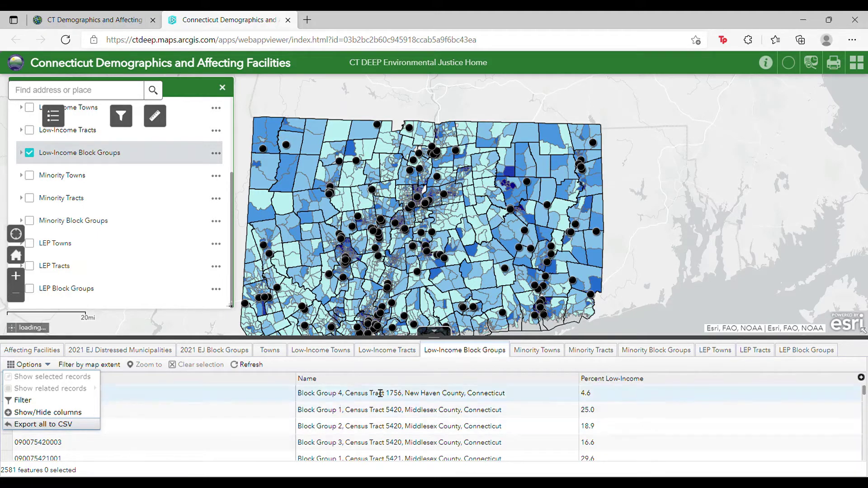
{"action": "left_click", "coordinate": [445, 335]}
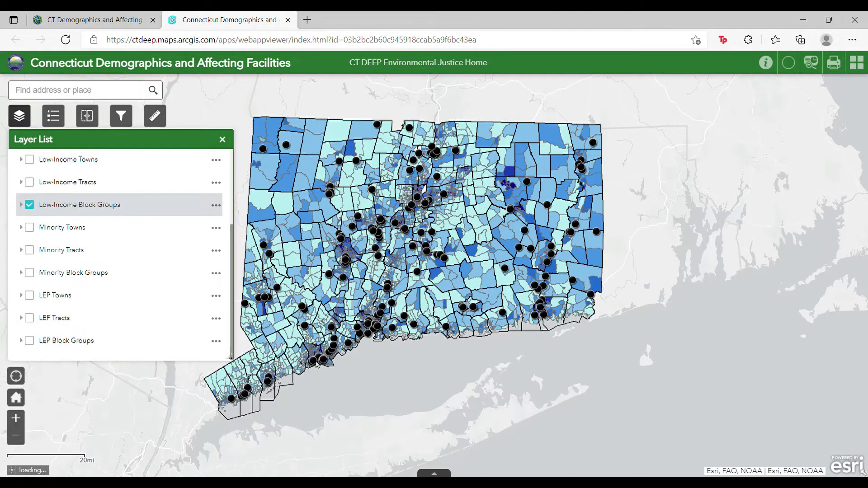
Close the Layer List, look through the low-income legend, then close the legend
{"action": "left_click", "coordinate": [222, 140]}
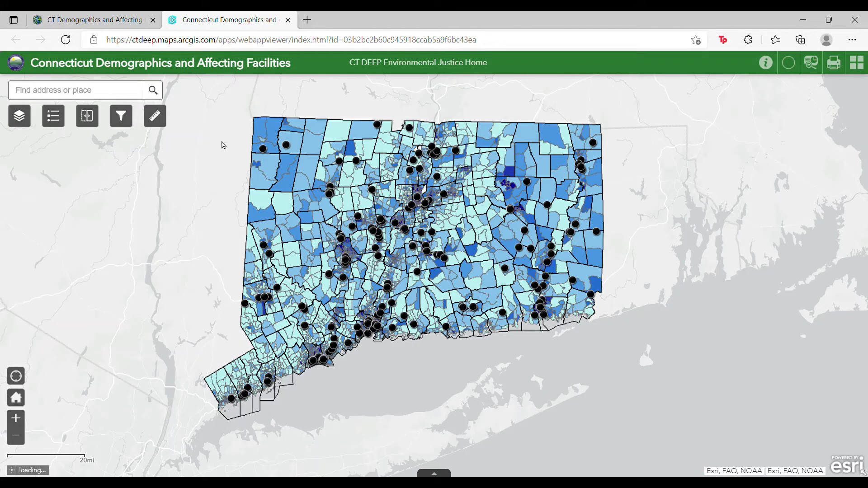
{"action": "left_click", "coordinate": [62, 119]}
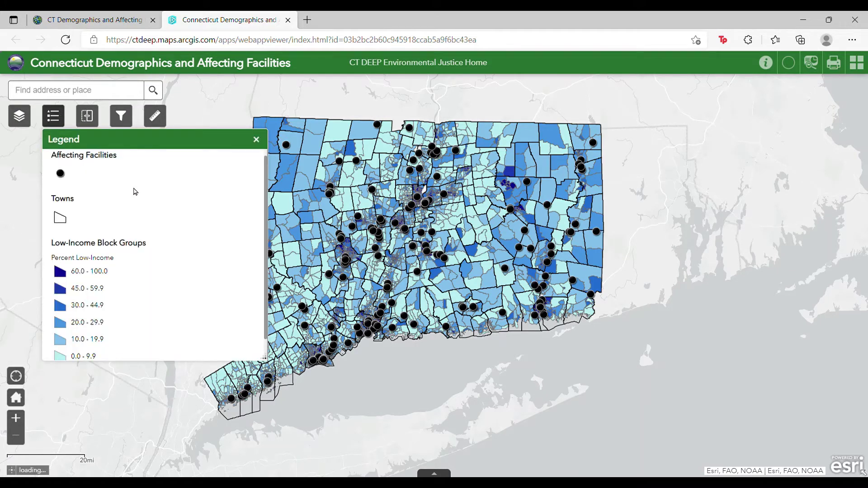
{"action": "scroll", "coordinate": [159, 194], "scroll_direction": "down", "scroll_amount": 1}
{"action": "scroll", "coordinate": [159, 193], "scroll_direction": "up", "scroll_amount": 2}
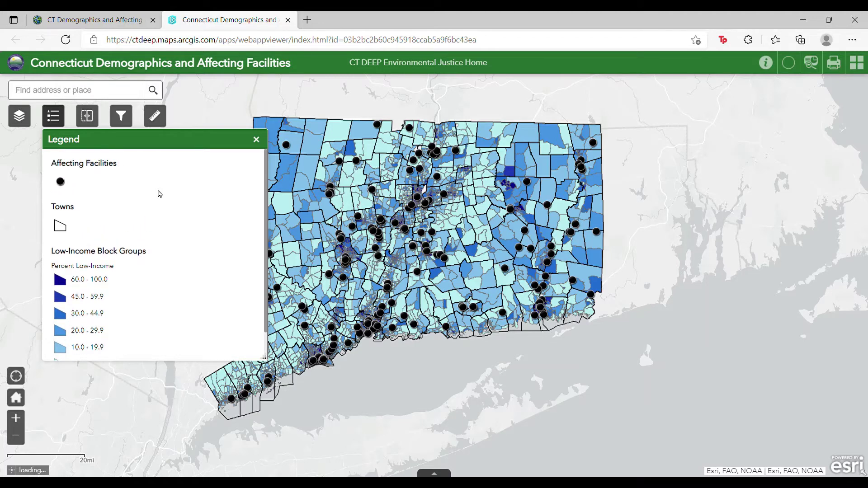
{"action": "left_click", "coordinate": [256, 139]}
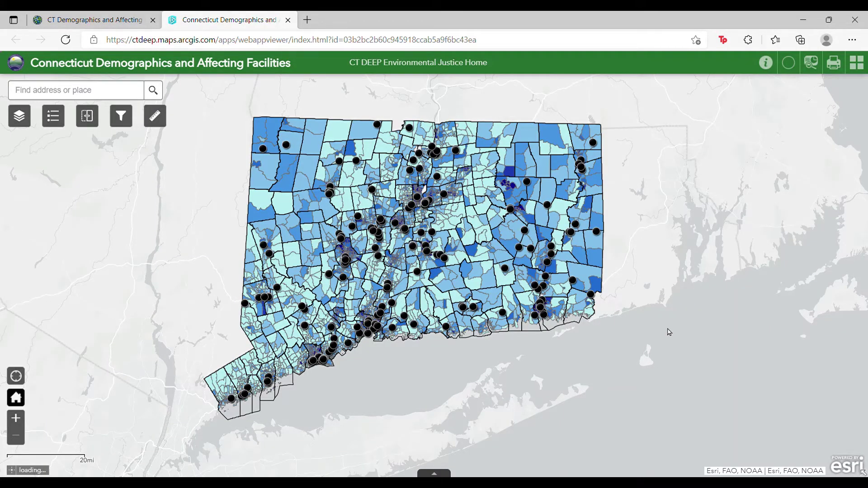
{"action": "left_click", "coordinate": [535, 185]}
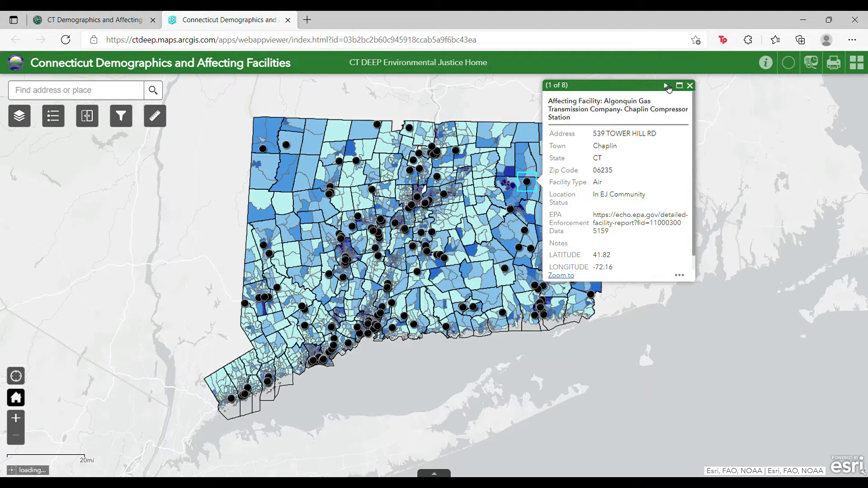
{"action": "left_click", "coordinate": [666, 86]}
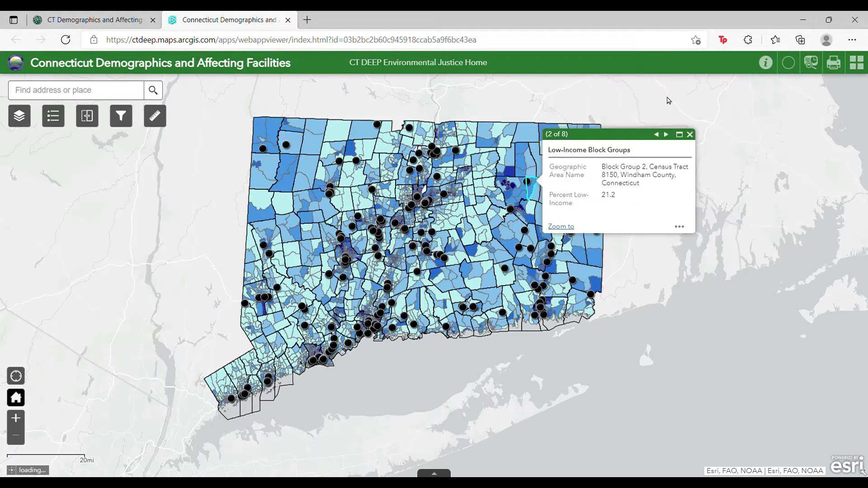
{"action": "left_click", "coordinate": [667, 134]}
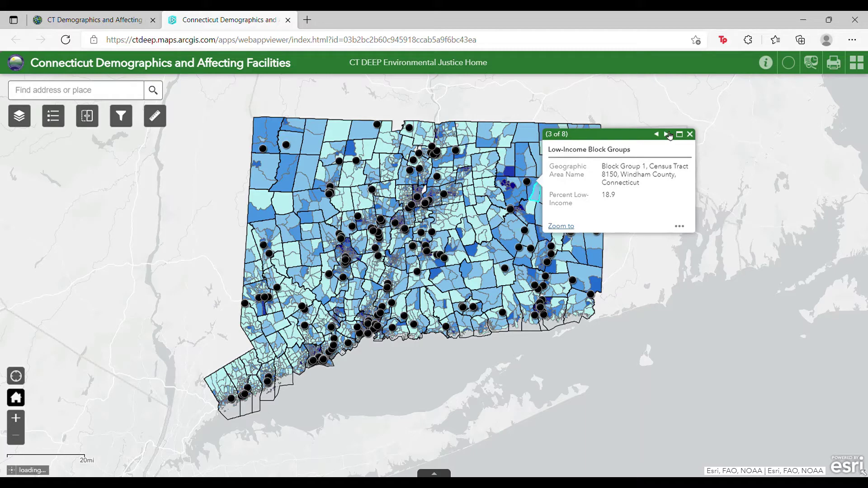
{"action": "left_click", "coordinate": [667, 134]}
{"action": "left_click", "coordinate": [668, 134]}
{"action": "left_click", "coordinate": [667, 134]}
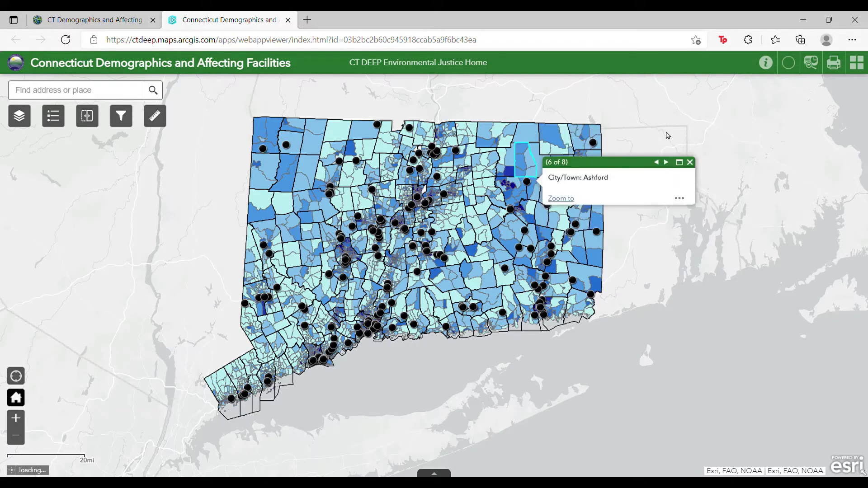
{"action": "left_click", "coordinate": [666, 161]}
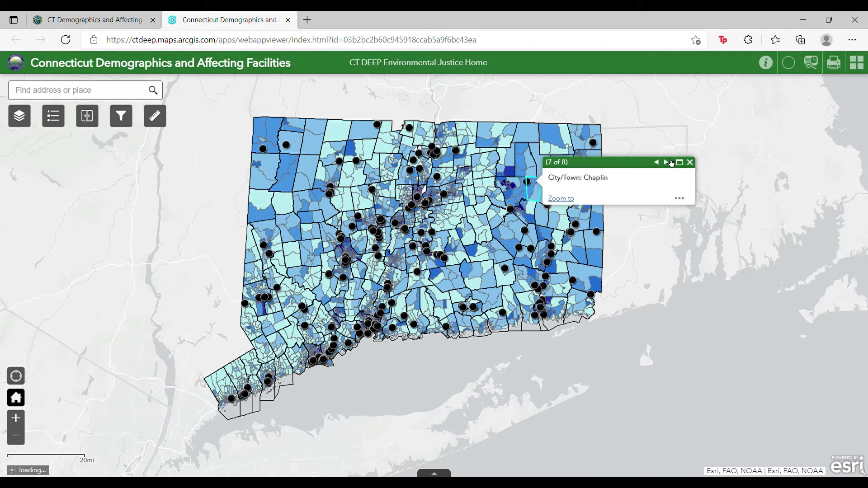
{"action": "left_click", "coordinate": [688, 162]}
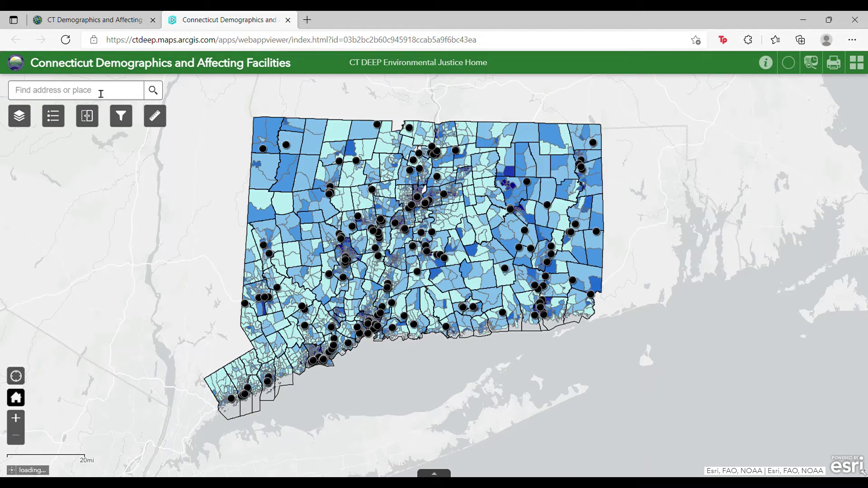
Search a Hartford street address, zoom to the first match, then clear the search
{"action": "type", "text": "79 elm street hartf"}
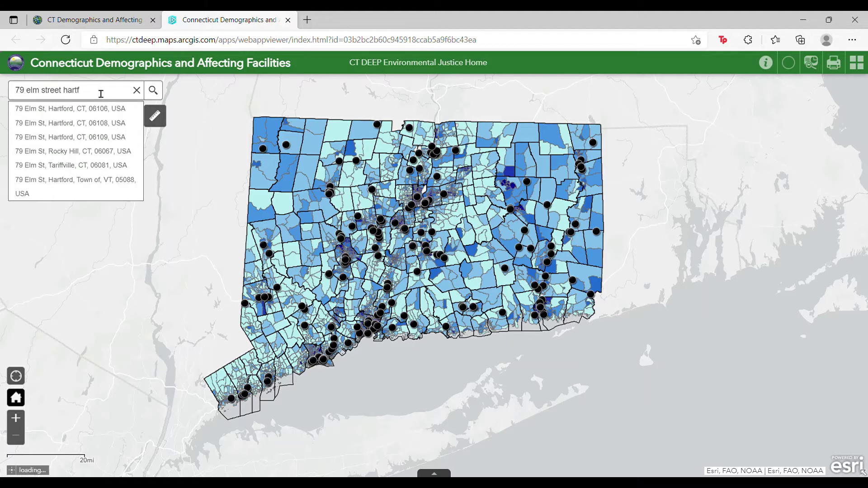
{"action": "left_click", "coordinate": [92, 111]}
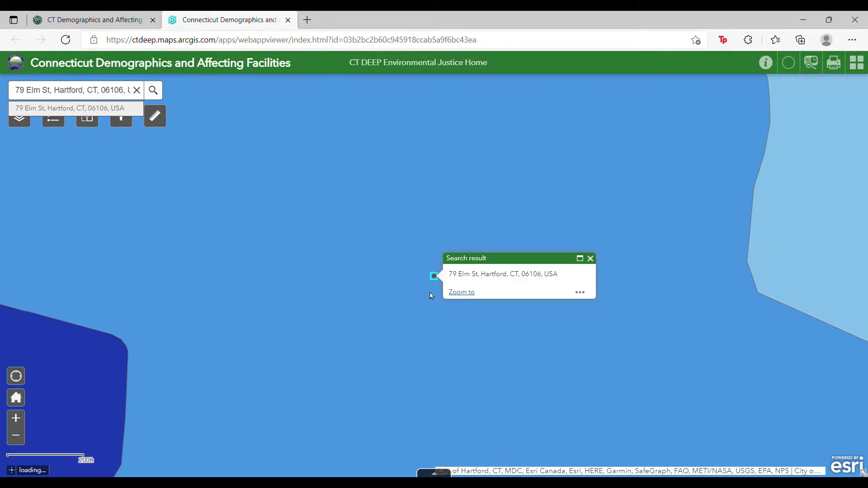
{"action": "left_click", "coordinate": [140, 91]}
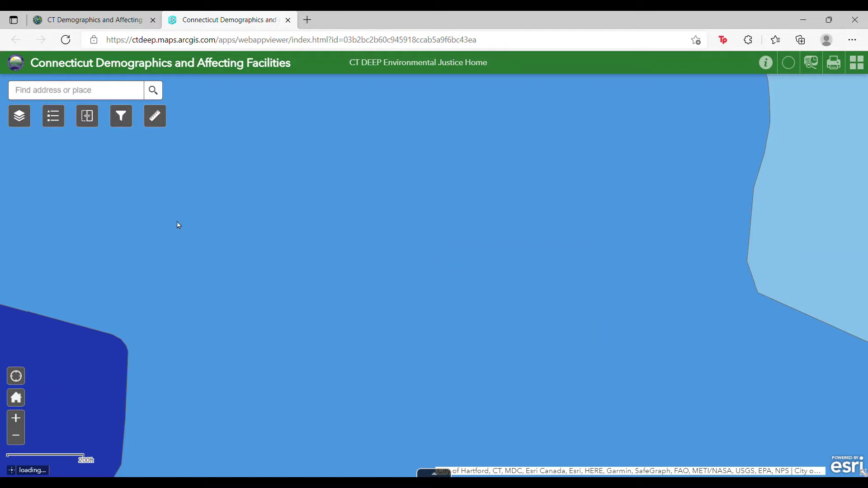
Go back to the default statewide Connecticut extent with the Home button
{"action": "left_click", "coordinate": [17, 397]}
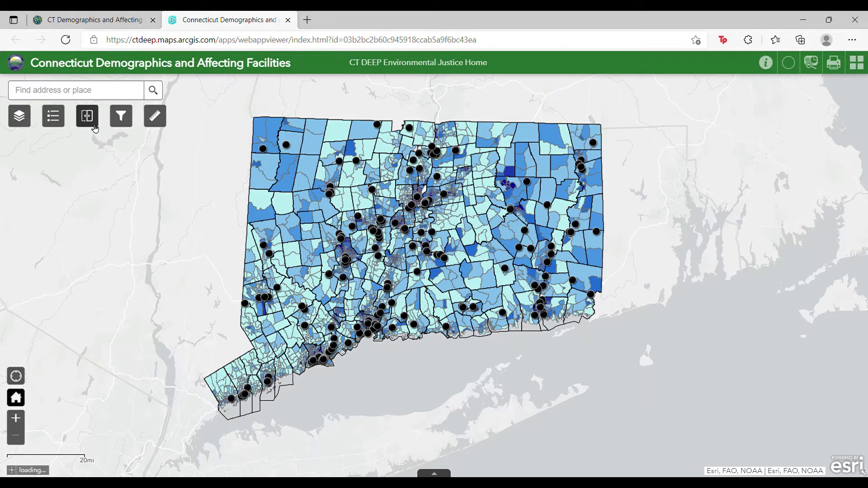
In the Layer List, switch on Low-Income Towns and switch off Affecting Facilities
{"action": "left_click", "coordinate": [22, 118]}
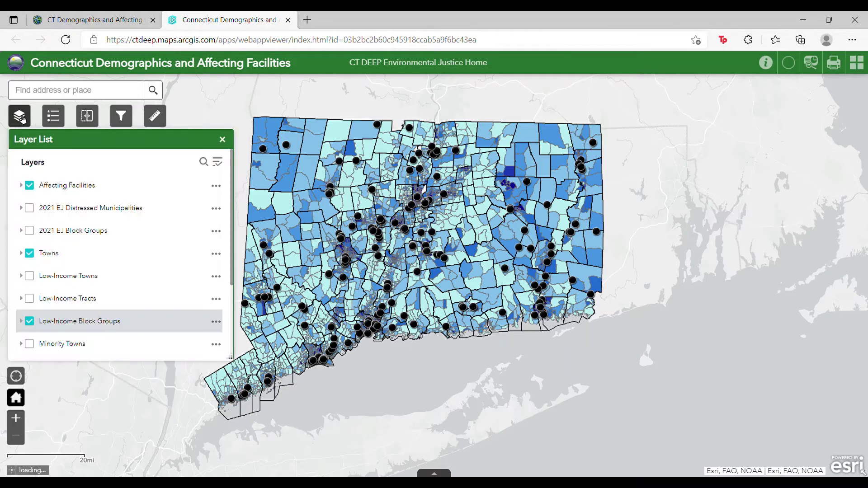
{"action": "left_click", "coordinate": [30, 276]}
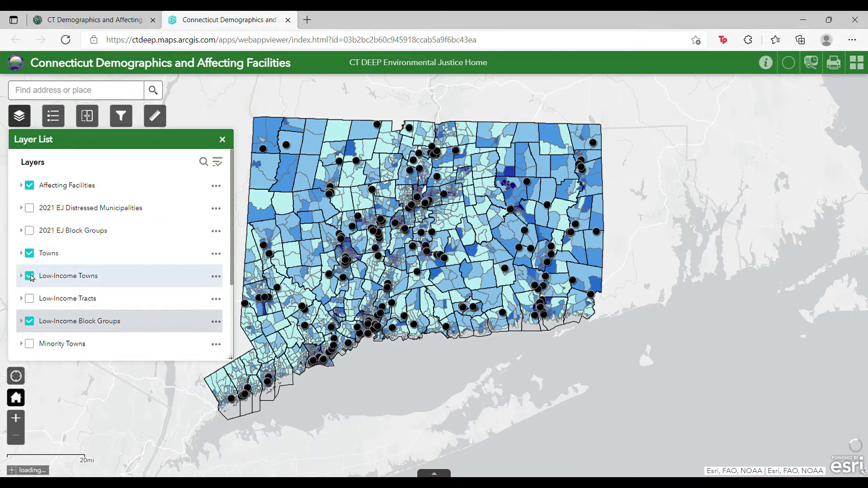
{"action": "left_click", "coordinate": [30, 186]}
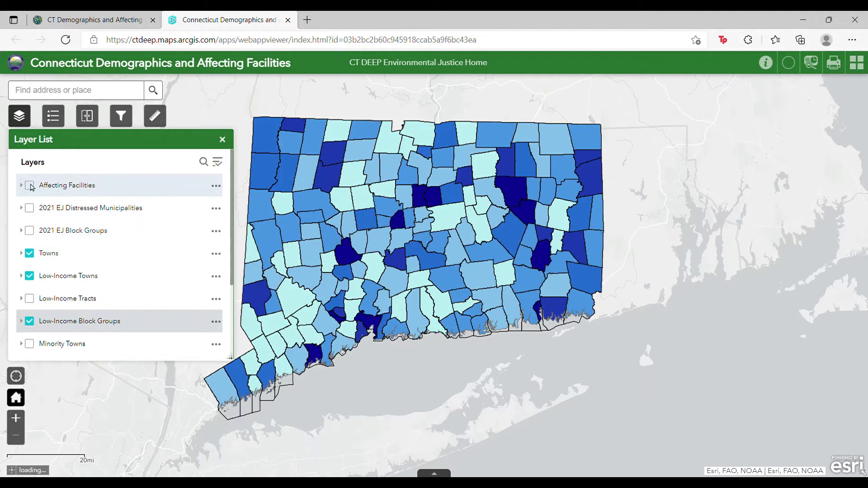
{"action": "left_click", "coordinate": [87, 116]}
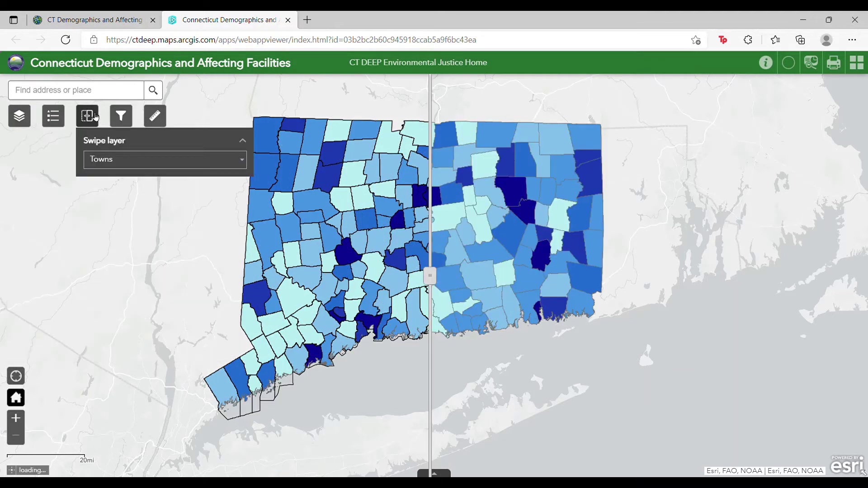
Choose Low-Income Towns as the Swipe widget's layer
{"action": "left_click", "coordinate": [134, 161]}
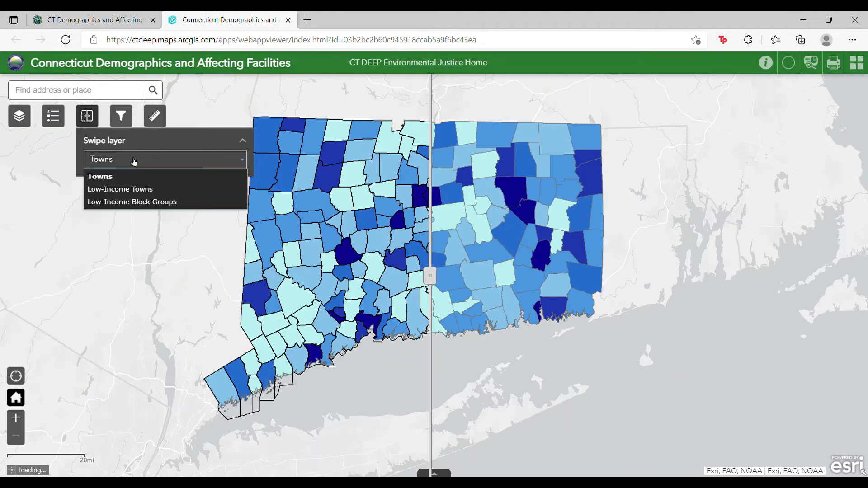
{"action": "left_click", "coordinate": [154, 190]}
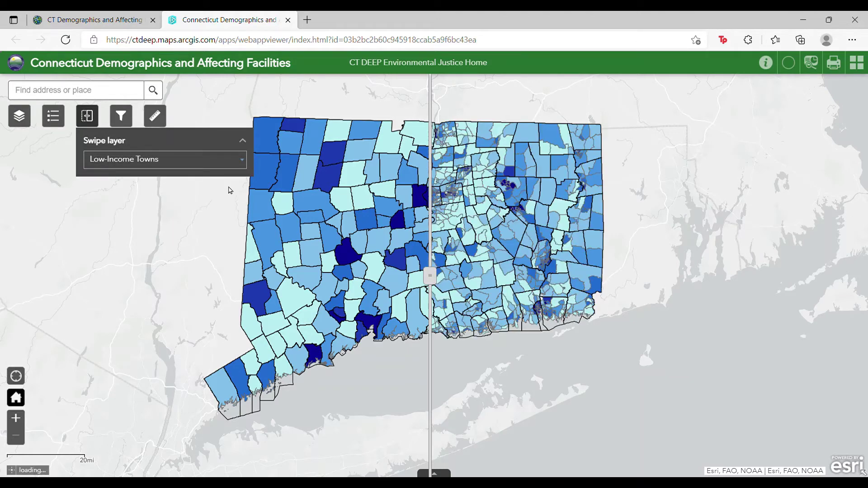
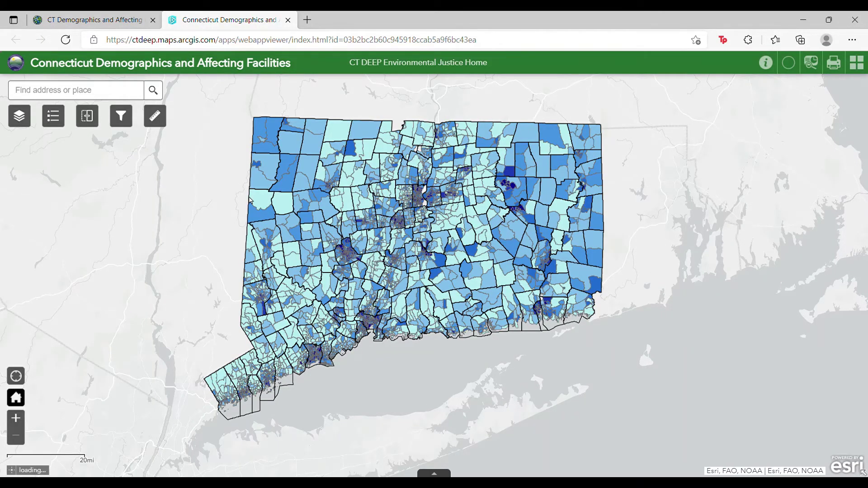
Filter Low-Income Block Groups to those at least 40 percent low-income
{"action": "left_click", "coordinate": [127, 125]}
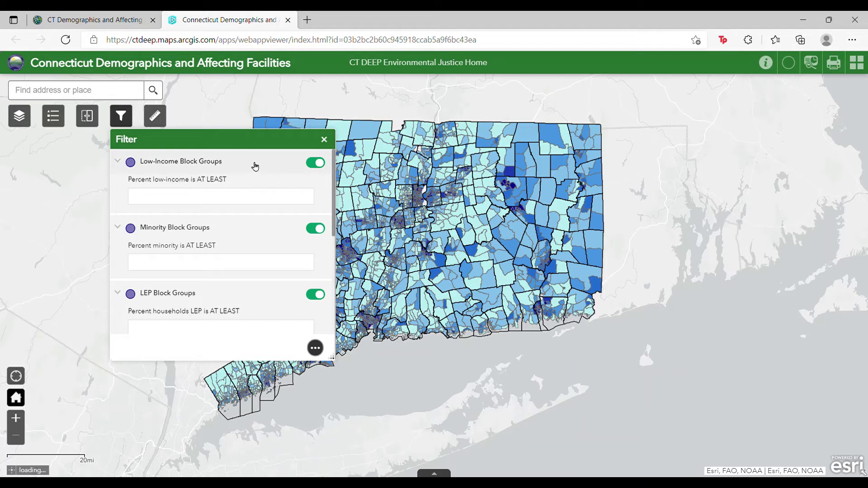
{"action": "left_click", "coordinate": [210, 196]}
{"action": "left_click", "coordinate": [241, 199]}
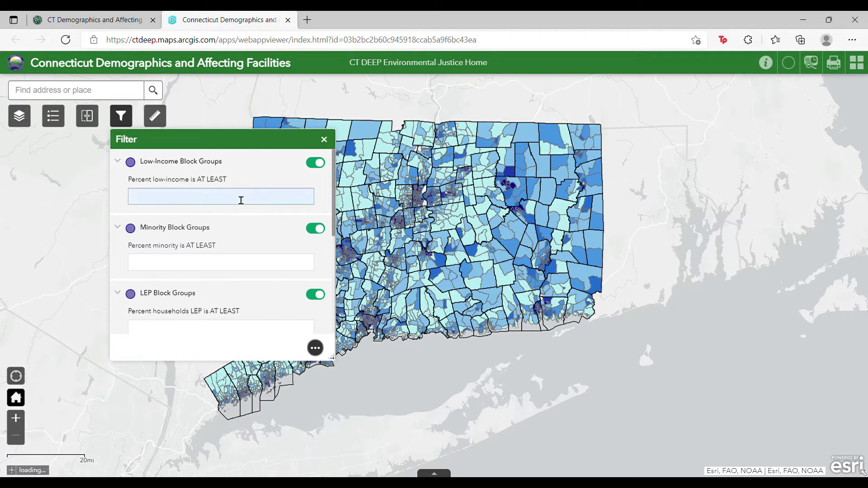
{"action": "type", "text": "40"}
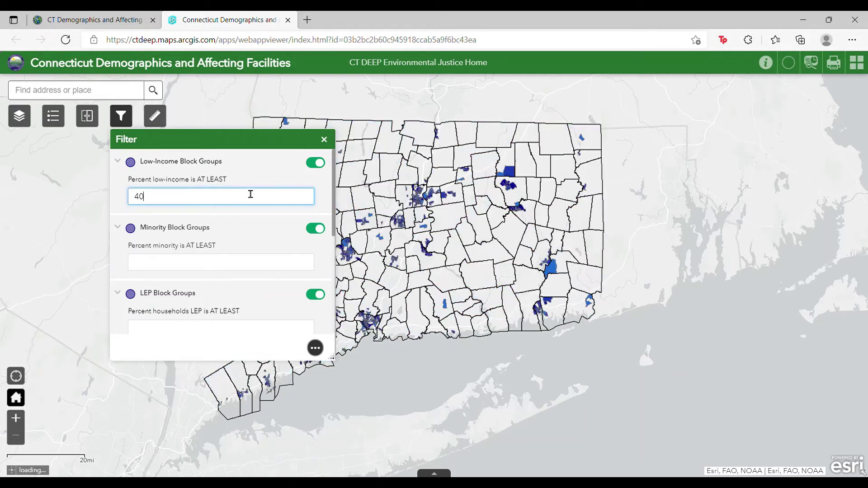
{"action": "left_click", "coordinate": [324, 139]}
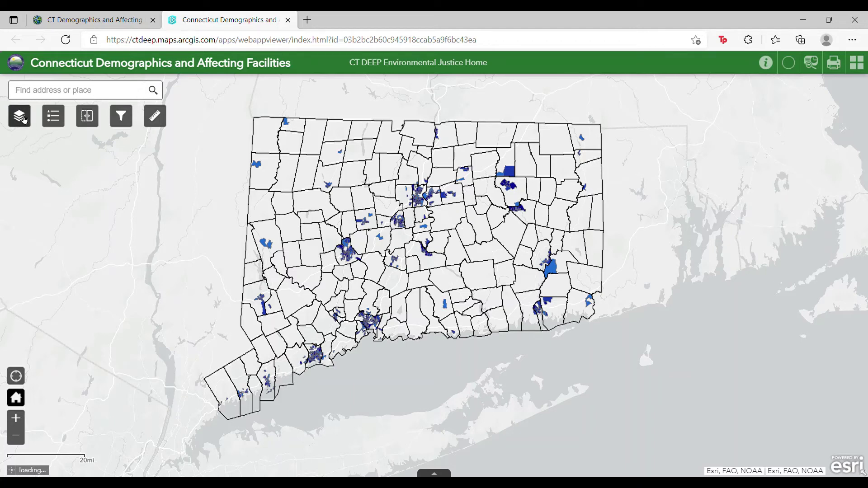
Turn on the Minority Block Groups layer in the Layer List
{"action": "left_click", "coordinate": [19, 116]}
{"action": "scroll", "coordinate": [171, 263], "scroll_direction": "down", "scroll_amount": 2}
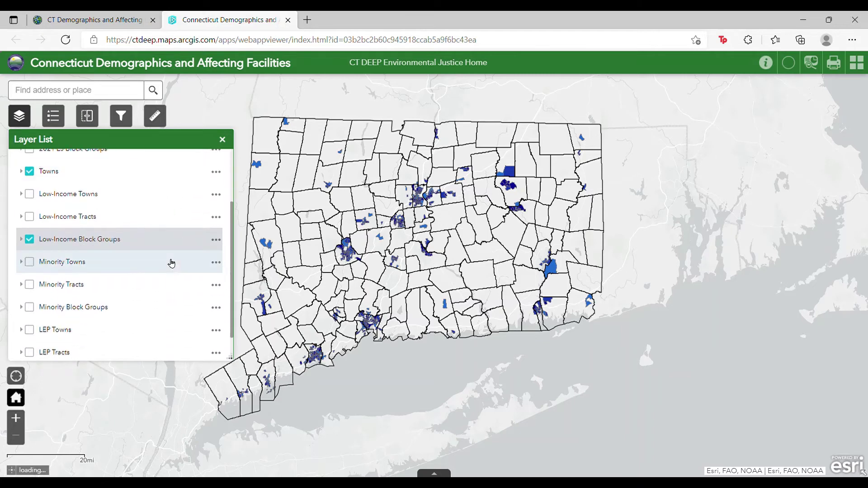
{"action": "left_click", "coordinate": [31, 308]}
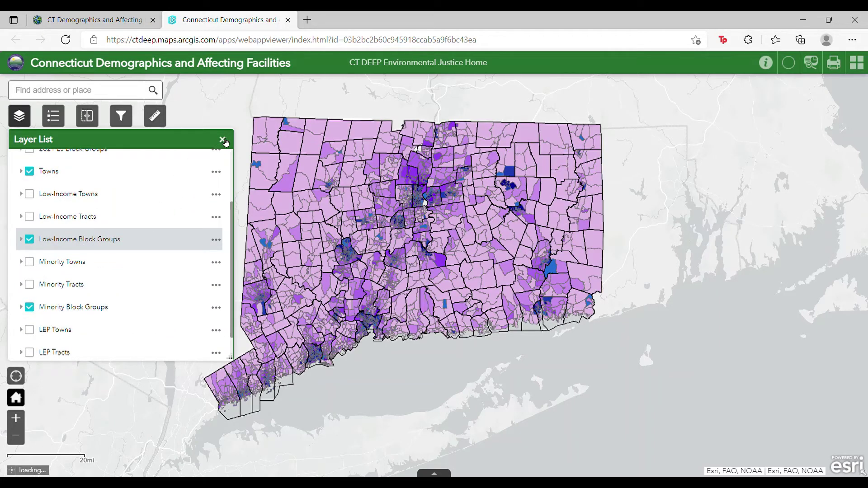
{"action": "left_click", "coordinate": [222, 139]}
Filter Minority Block Groups to those at least 40 percent minority
{"action": "left_click", "coordinate": [120, 116]}
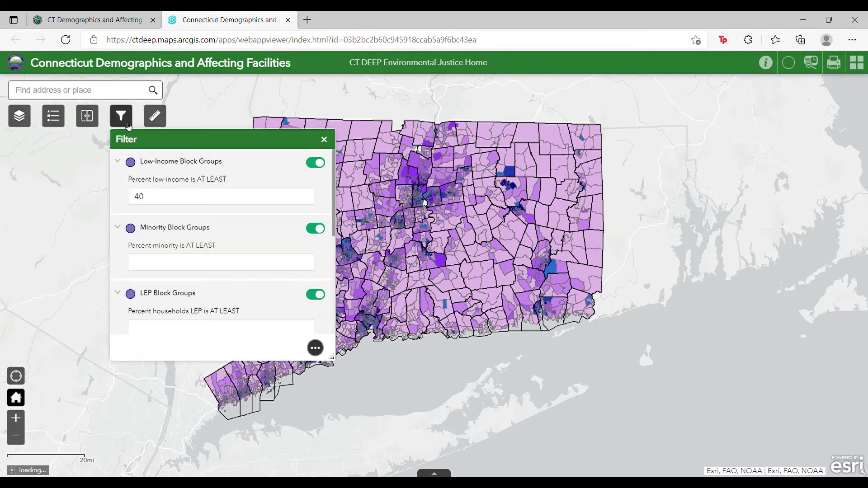
{"action": "left_click", "coordinate": [150, 263]}
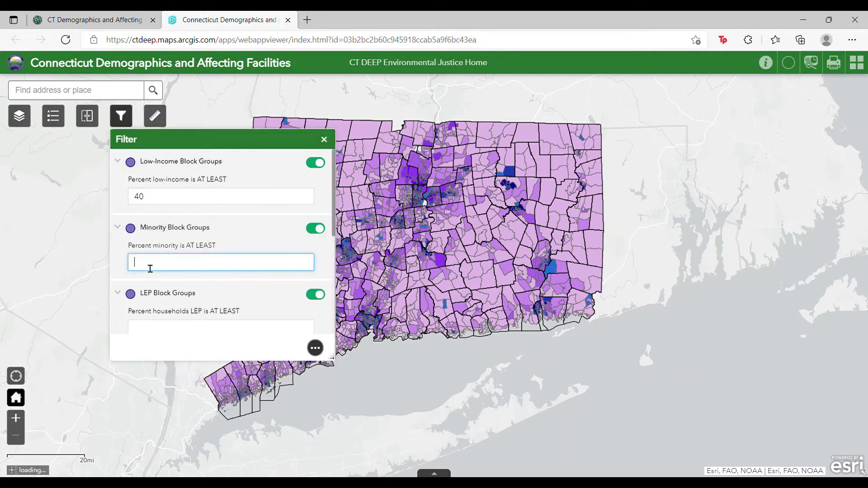
{"action": "type", "text": "40"}
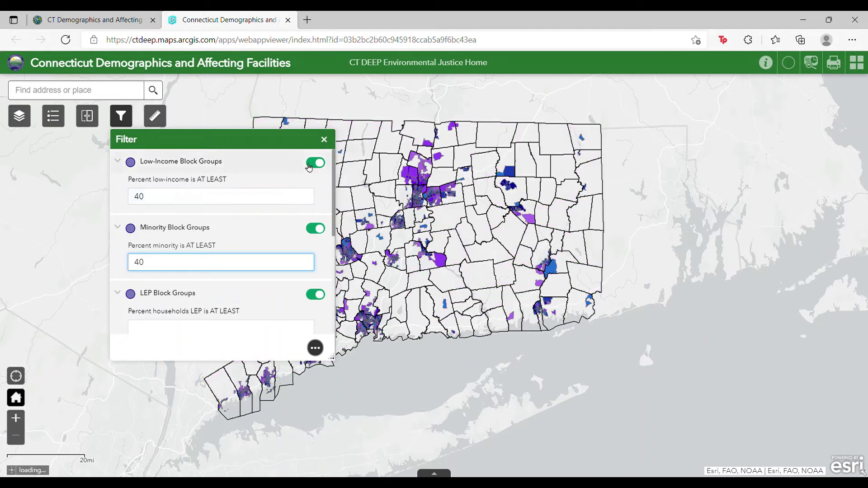
{"action": "left_click", "coordinate": [324, 141]}
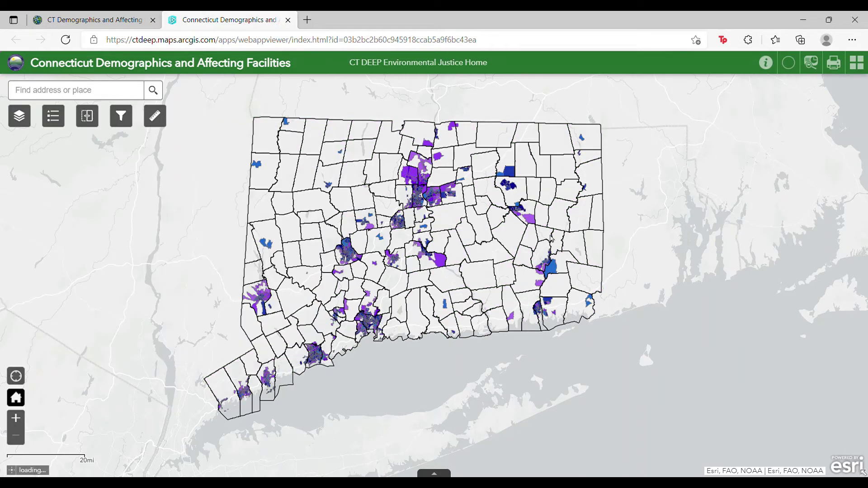
Reset the low-income and minority threshold filters in the Filter panel
{"action": "left_click", "coordinate": [123, 124]}
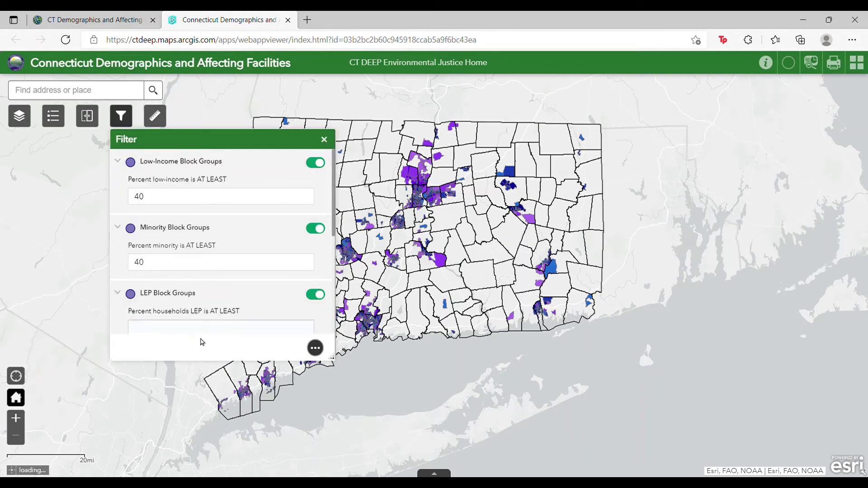
{"action": "mouse_move", "coordinate": [323, 356]}
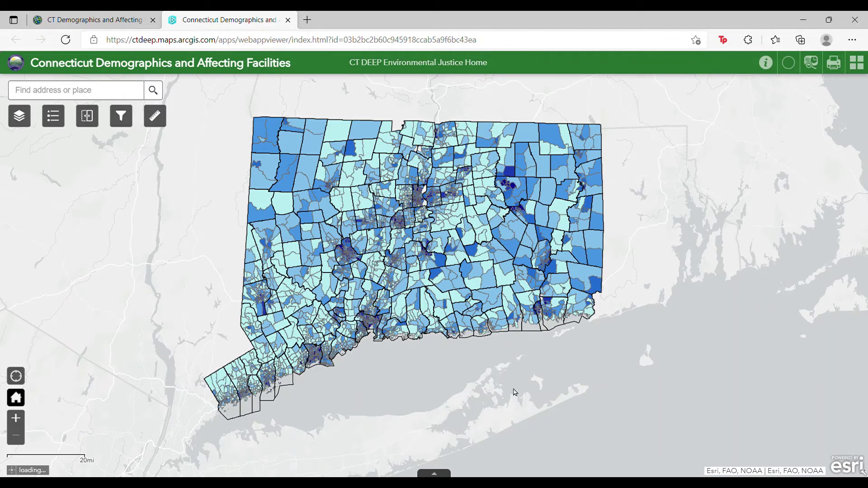
Measure a 28.9-mile test distance in eastern Connecticut, clear it, and keep Miles as the unit
{"action": "left_click", "coordinate": [155, 117]}
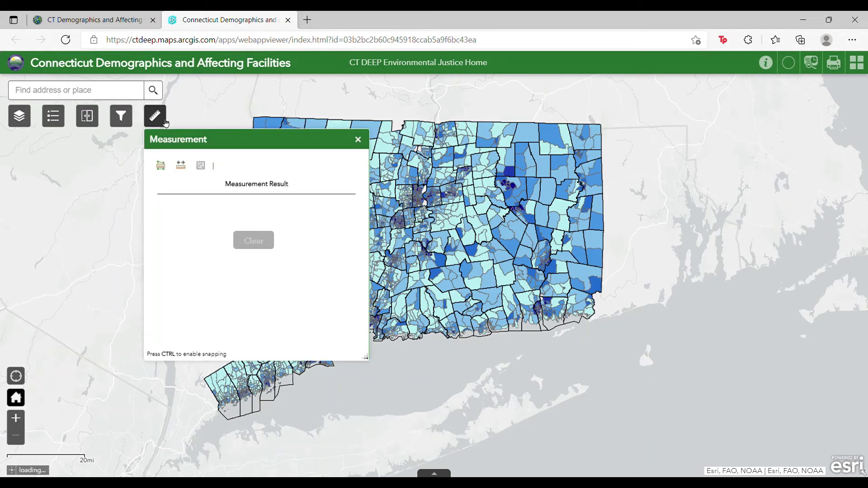
{"action": "left_click", "coordinate": [183, 167]}
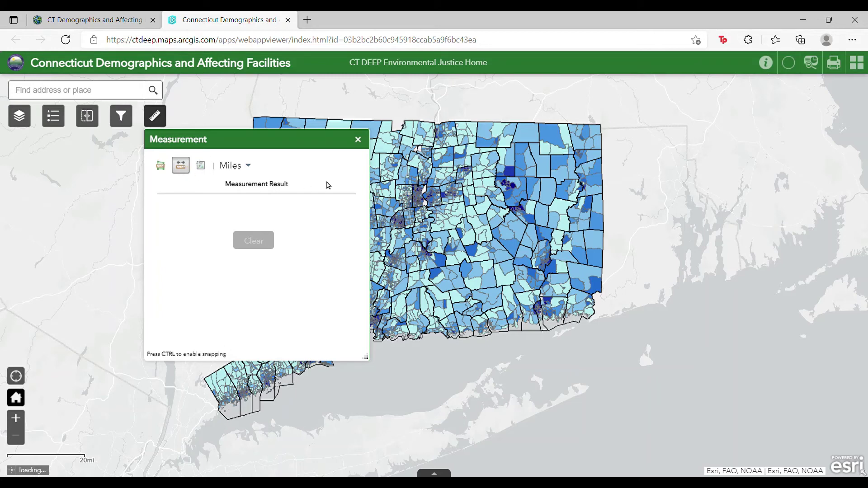
{"action": "left_click", "coordinate": [528, 129]}
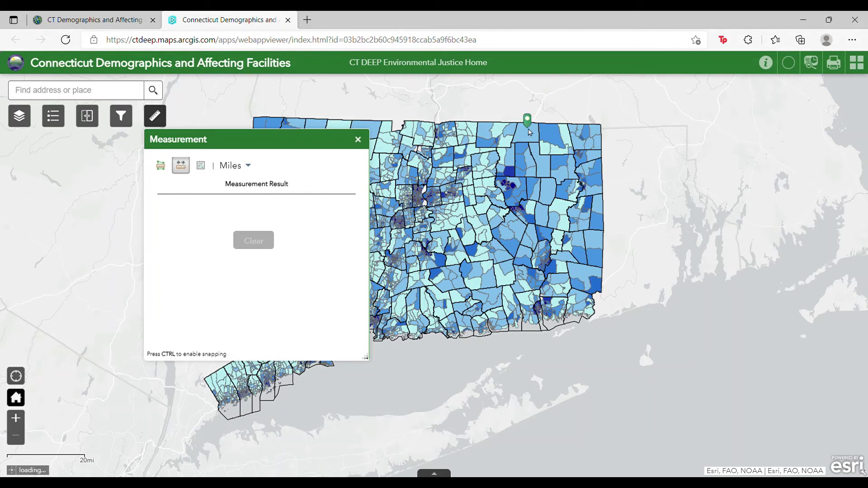
{"action": "double_click", "coordinate": [515, 247]}
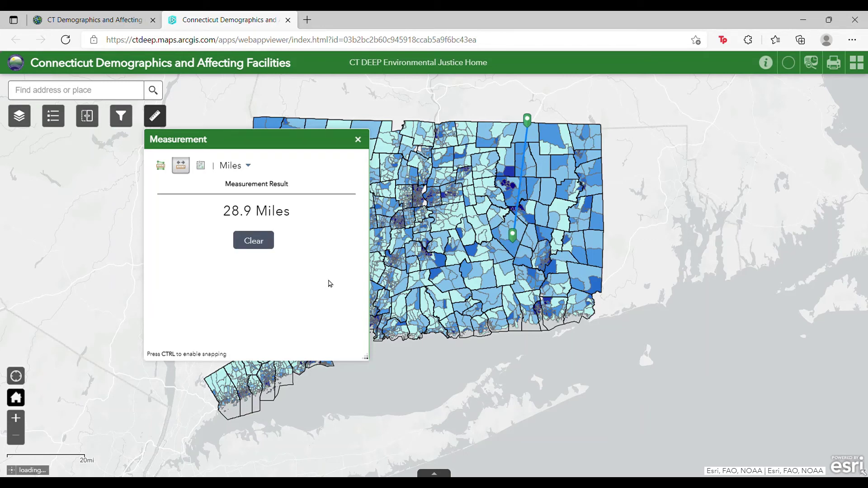
{"action": "left_click", "coordinate": [267, 243]}
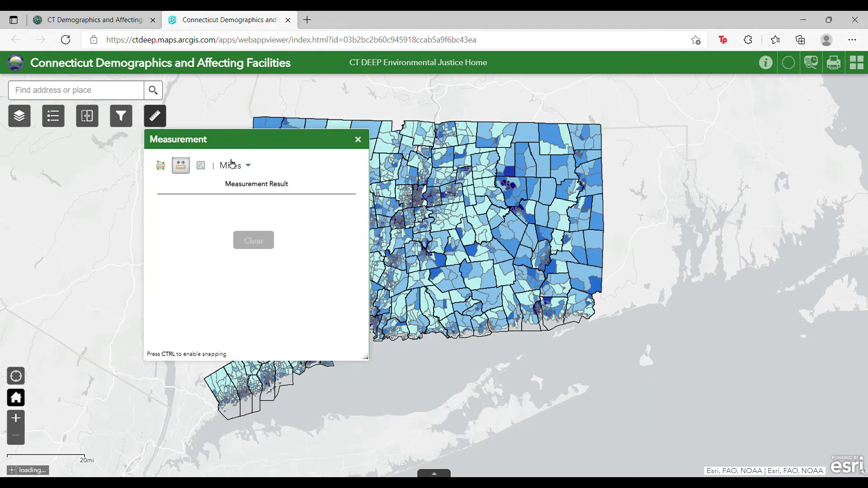
{"action": "left_click", "coordinate": [250, 165]}
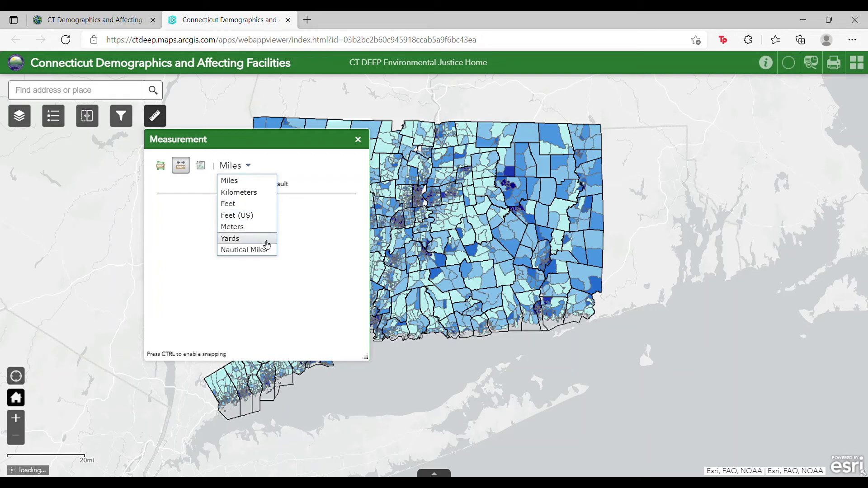
{"action": "left_click", "coordinate": [253, 167]}
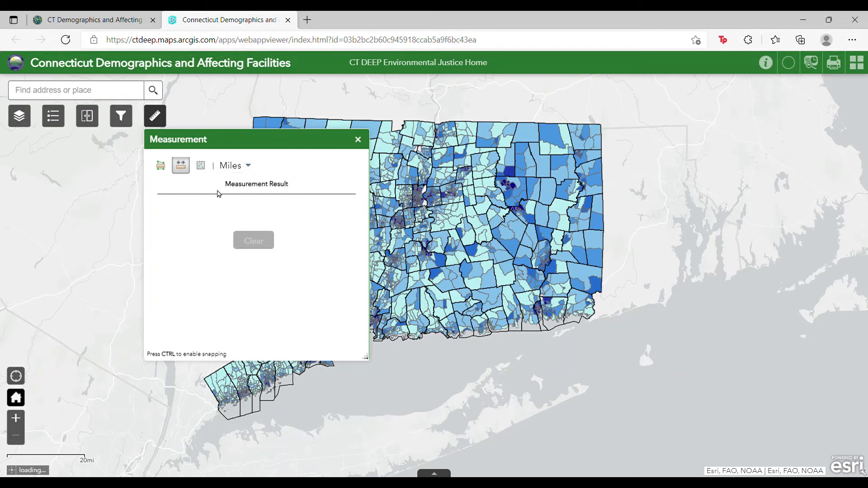
Measure a 156.1 Sq Miles area in northeastern Connecticut, keep Sq Miles, then clear it
{"action": "left_click", "coordinate": [162, 171]}
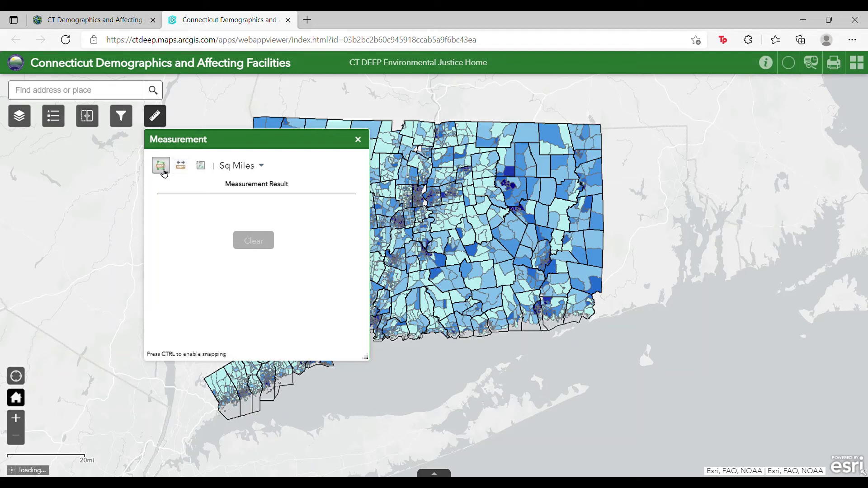
{"action": "left_click", "coordinate": [529, 132]}
{"action": "left_click", "coordinate": [558, 172]}
{"action": "left_click", "coordinate": [518, 196]}
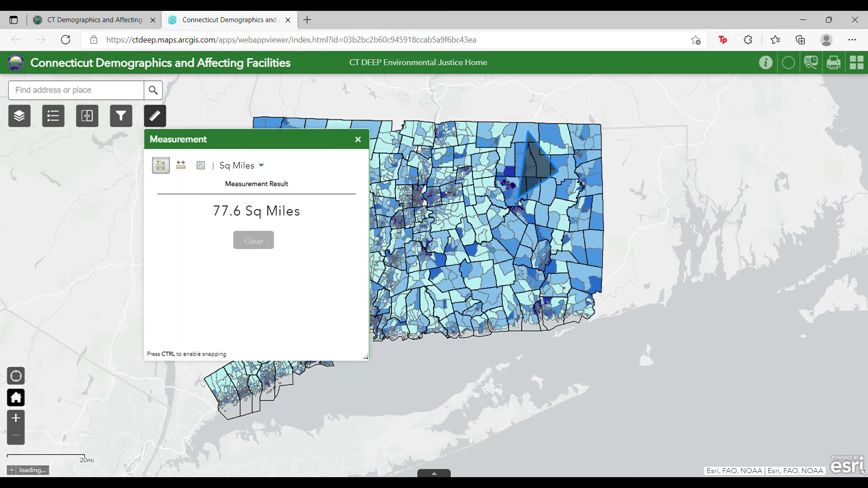
{"action": "double_click", "coordinate": [488, 154]}
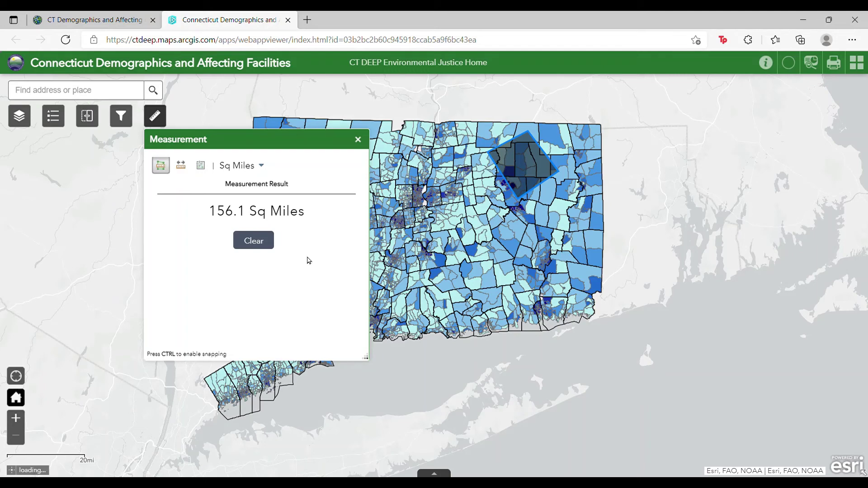
{"action": "left_click", "coordinate": [250, 168]}
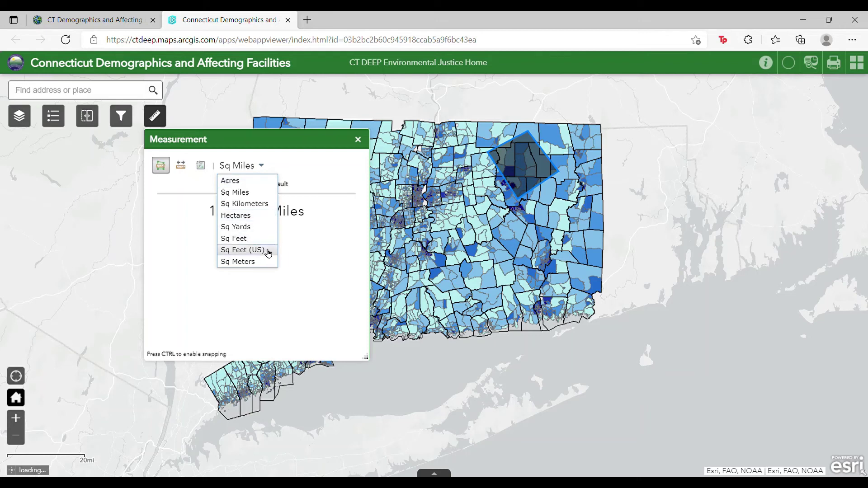
{"action": "left_click", "coordinate": [262, 166]}
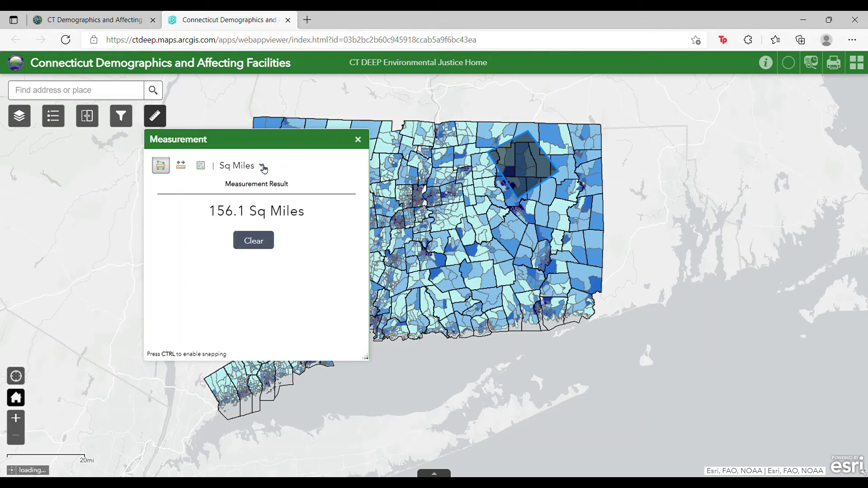
{"action": "left_click", "coordinate": [254, 239]}
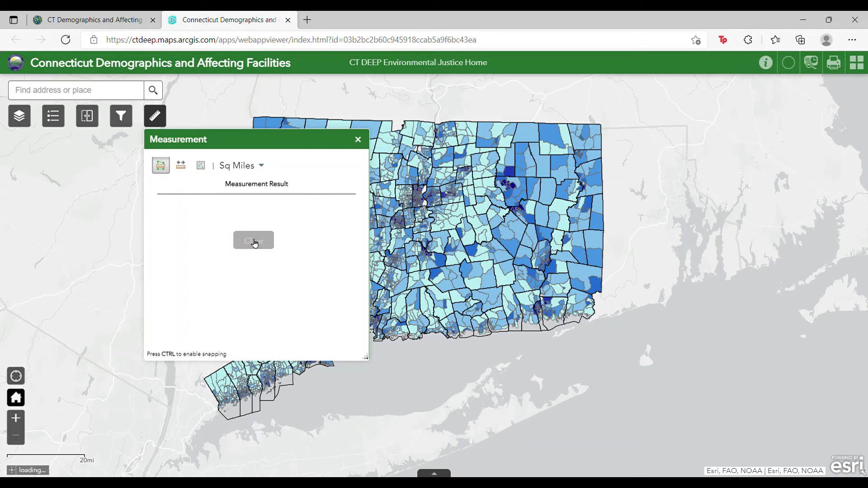
Drop a test location point, clear it, and close the Measurement panel
{"action": "left_click", "coordinate": [205, 168]}
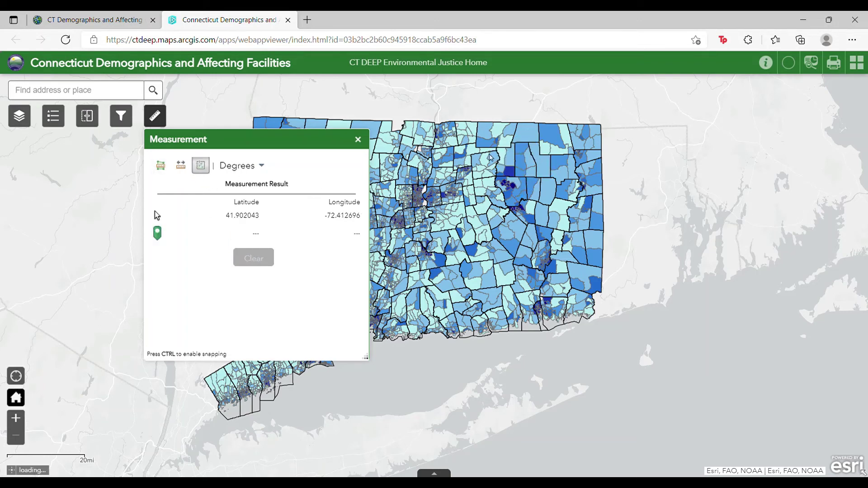
{"action": "left_click", "coordinate": [533, 132]}
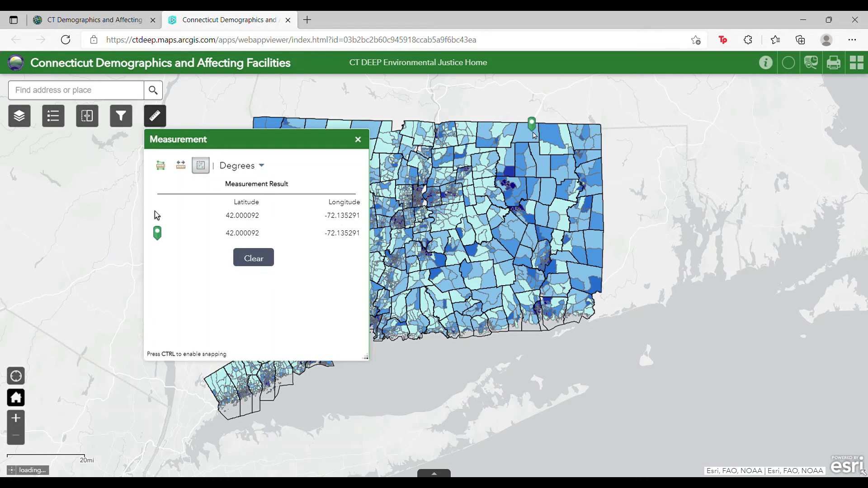
{"action": "left_click", "coordinate": [267, 258]}
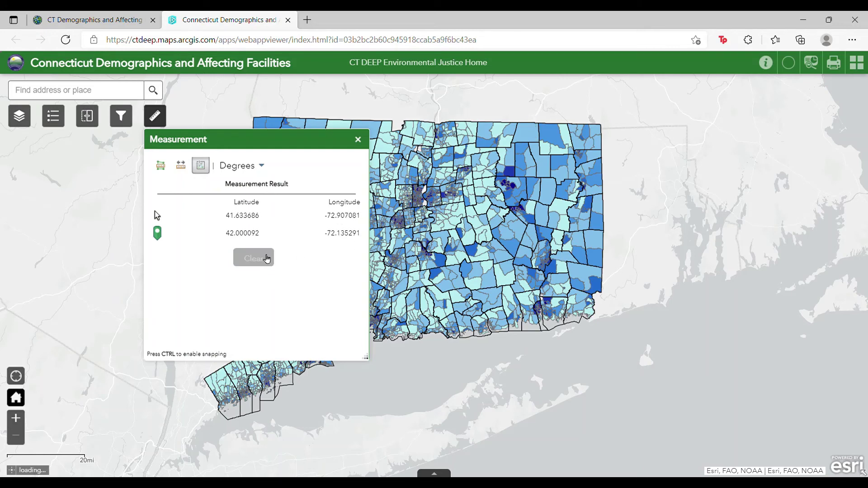
{"action": "left_click", "coordinate": [357, 140]}
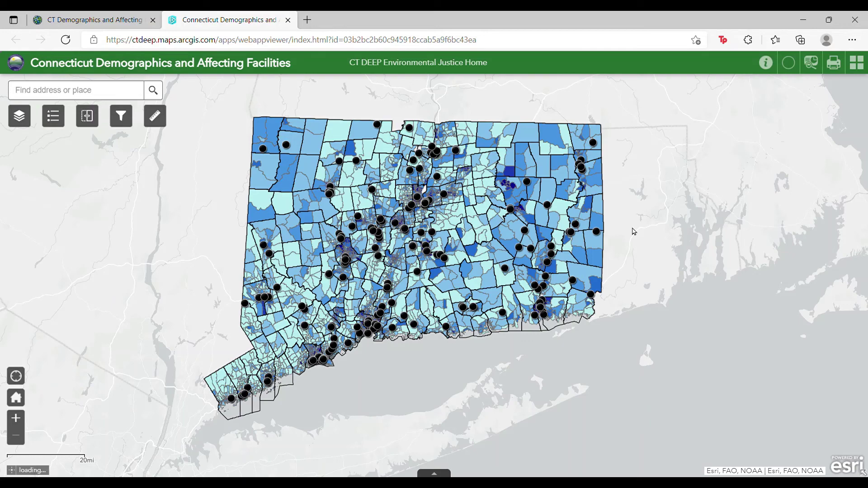
Zoom to Windham and set the circle's centre on the Willimantic Waste Paper Company facility
{"action": "scroll", "coordinate": [499, 209], "scroll_direction": "up", "scroll_amount": 2}
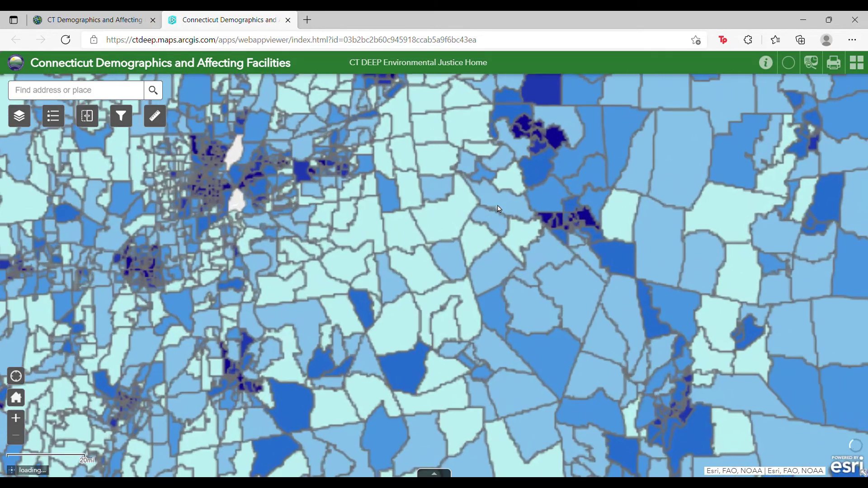
{"action": "scroll", "coordinate": [522, 231], "scroll_direction": "up", "scroll_amount": 2}
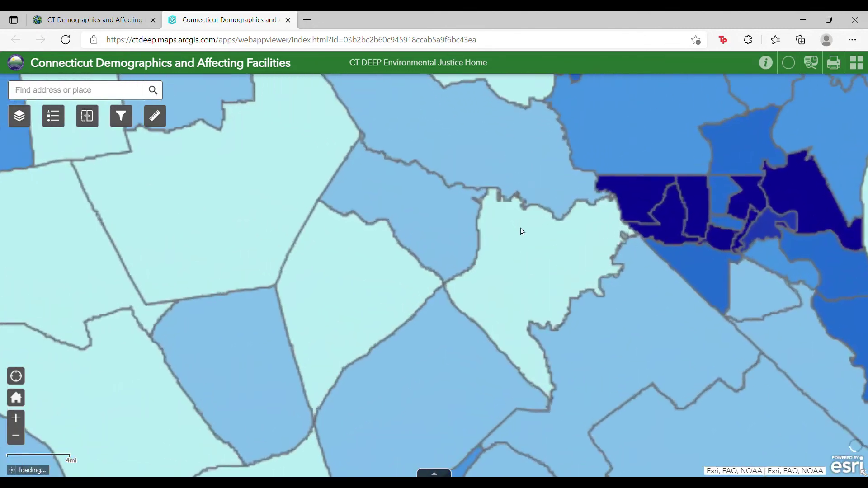
{"action": "left_click_drag", "start_coordinate": [696, 193], "coordinate": [432, 246]}
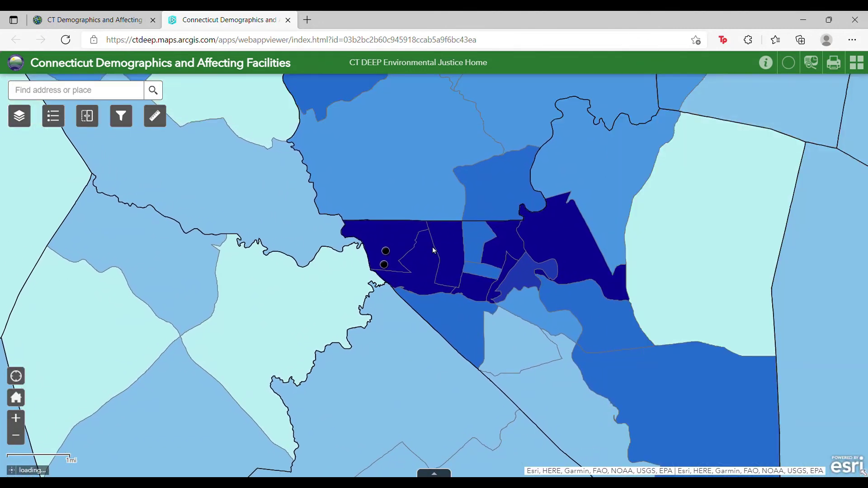
{"action": "left_click", "coordinate": [796, 64]}
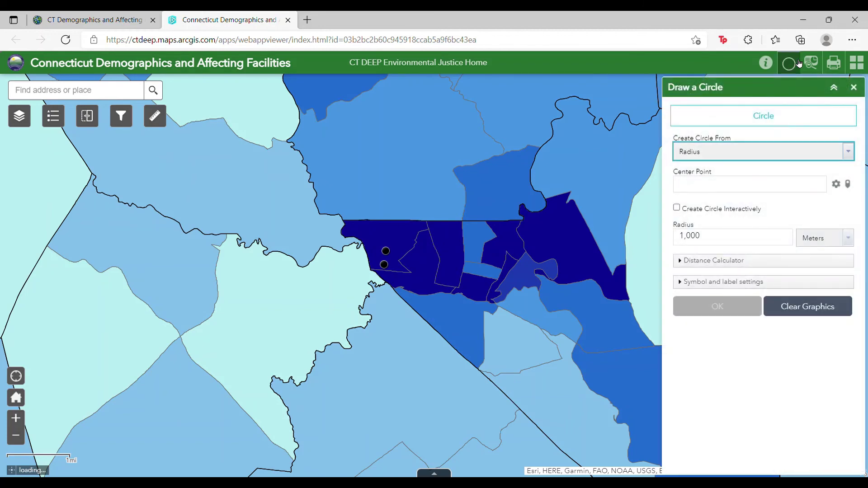
{"action": "left_click", "coordinate": [848, 184]}
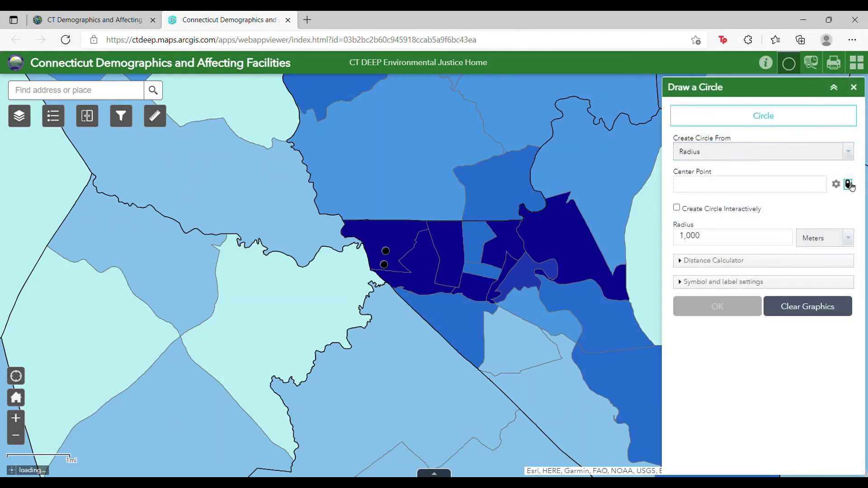
{"action": "left_click", "coordinate": [385, 265]}
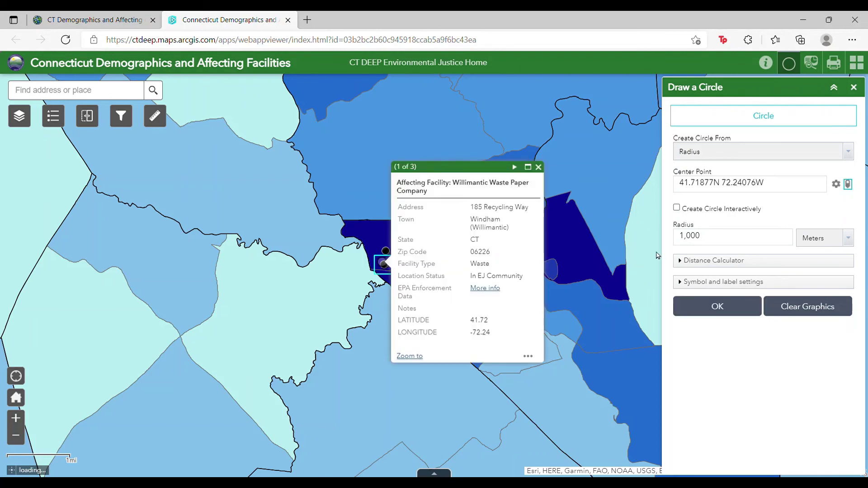
Draw the circle with a 1 Miles radius and close the facility popup
{"action": "left_click", "coordinate": [715, 240]}
{"action": "key", "text": "BackSpace"}
{"action": "key", "text": "BackSpace"}
{"action": "key", "text": "BackSpace"}
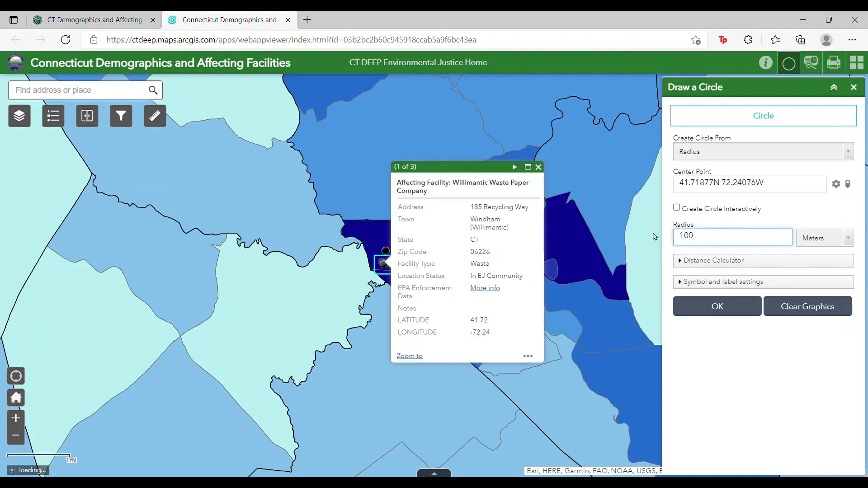
{"action": "left_click", "coordinate": [835, 236]}
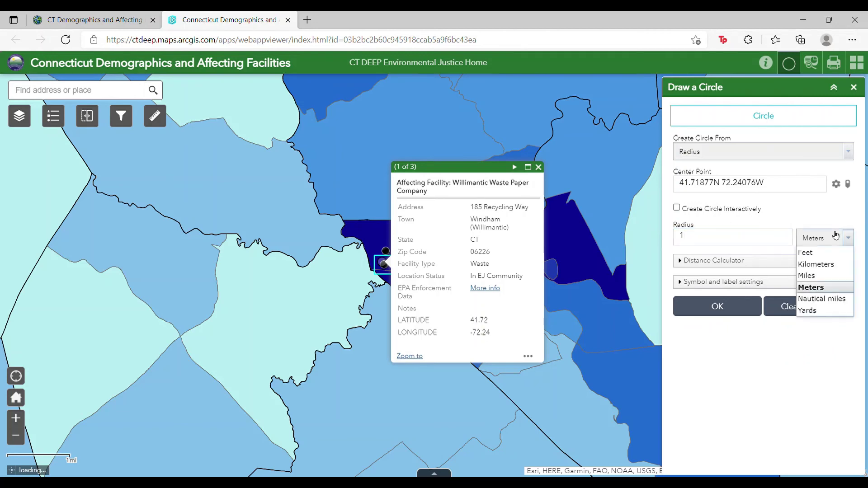
{"action": "left_click", "coordinate": [825, 275]}
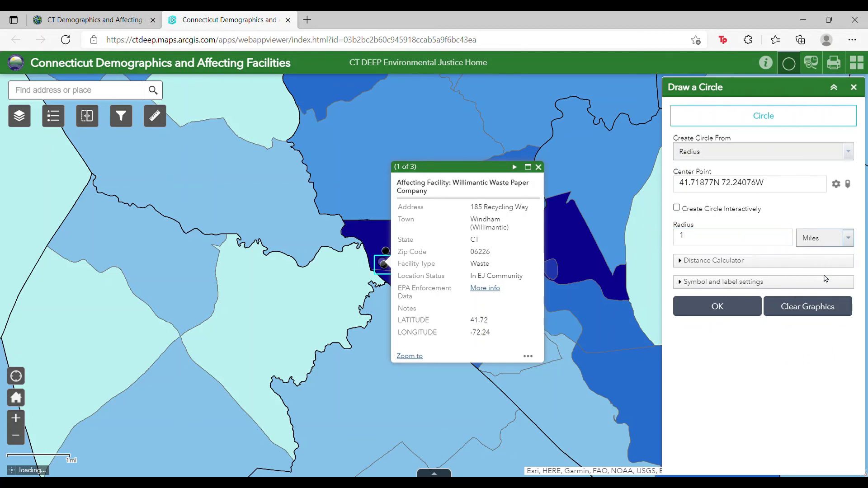
{"action": "left_click", "coordinate": [730, 308]}
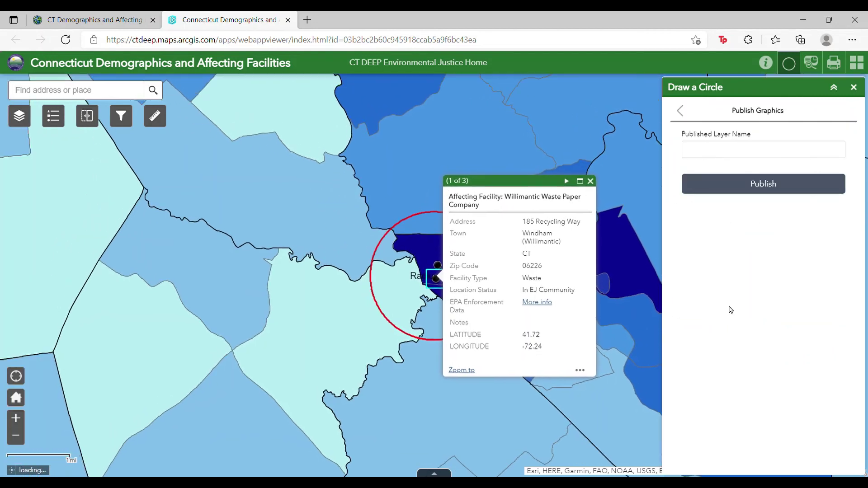
{"action": "left_click", "coordinate": [590, 181]}
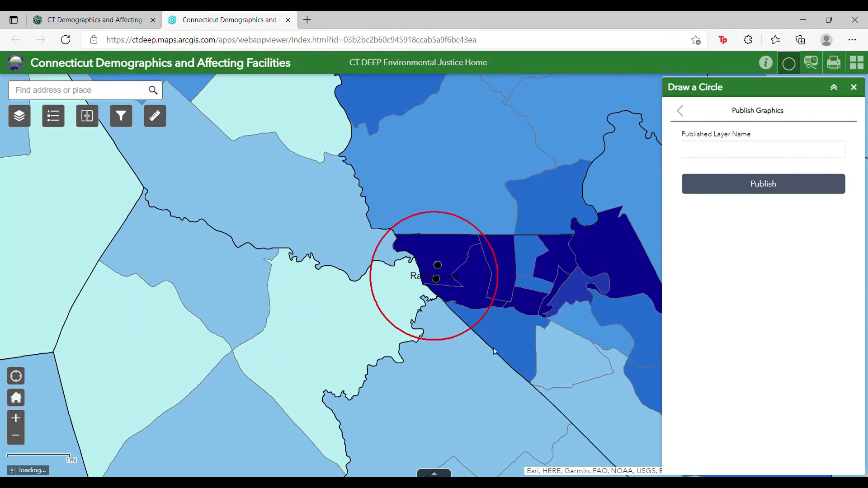